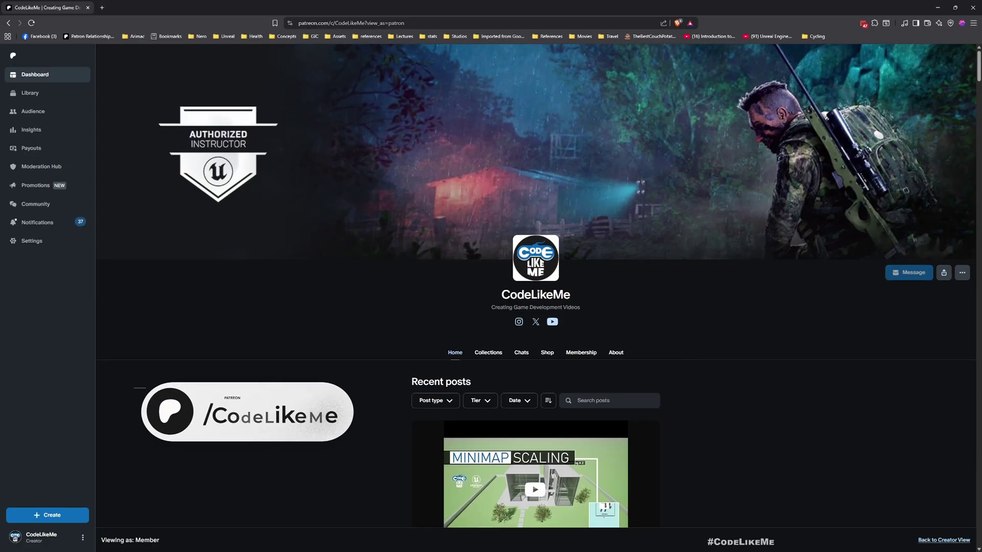
Exit full-screen mode to show the whole editor and look across the overcast sky.
scroll(536, 286, "down", 3)
scroll(281, 412, "down", 5)
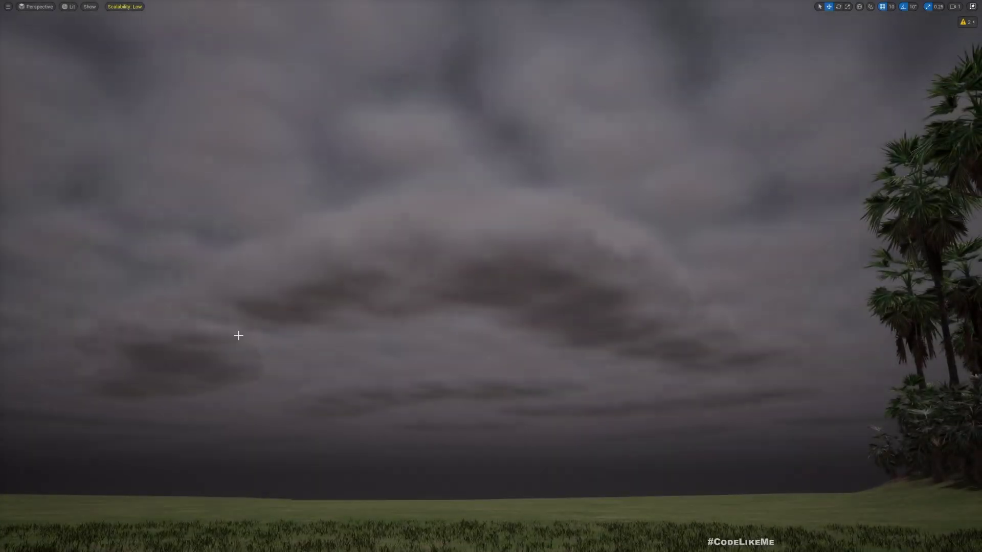
key("F11")
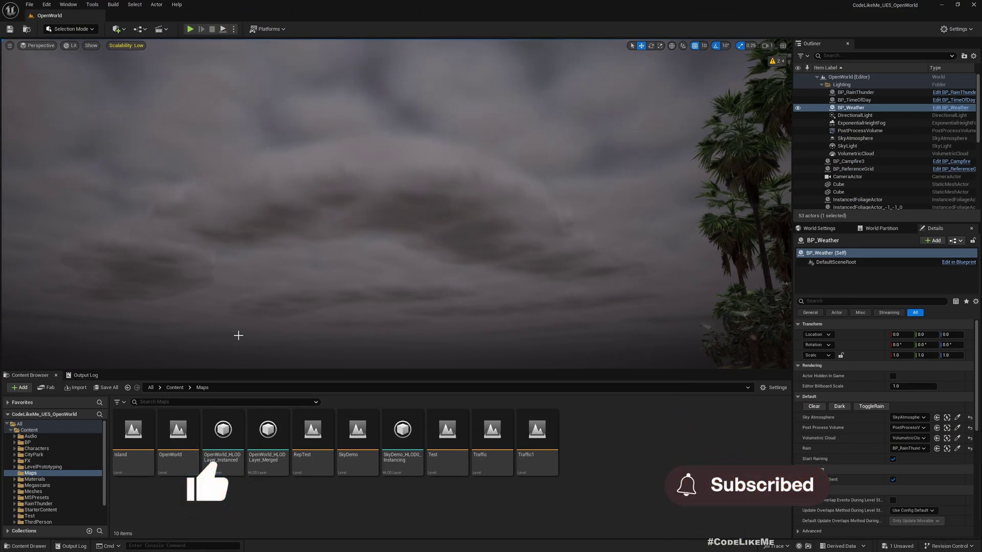
right_click_drag(423, 186, 435, 219)
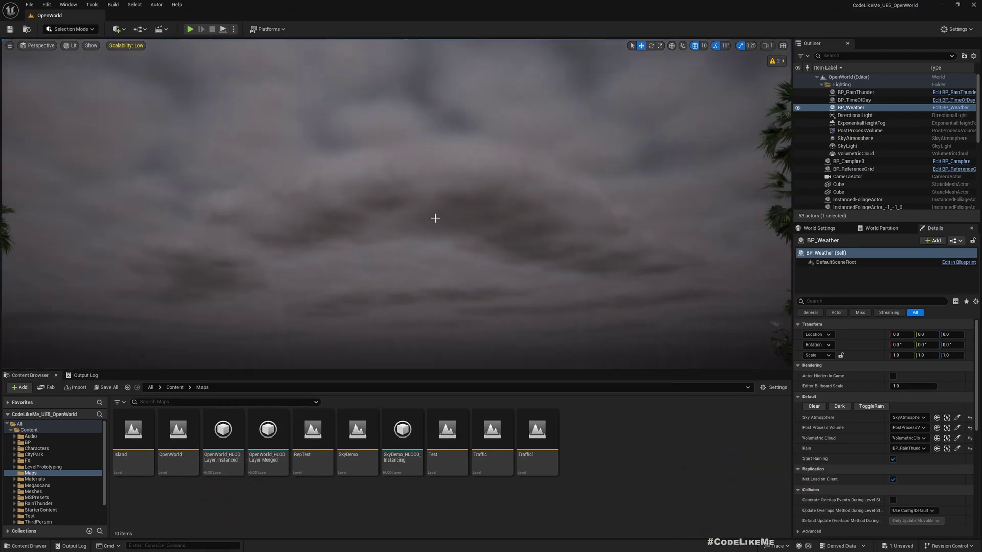
Switch BP_Weather to Clear and back to Dark, then bring up the New Level dialog.
left_click(814, 406)
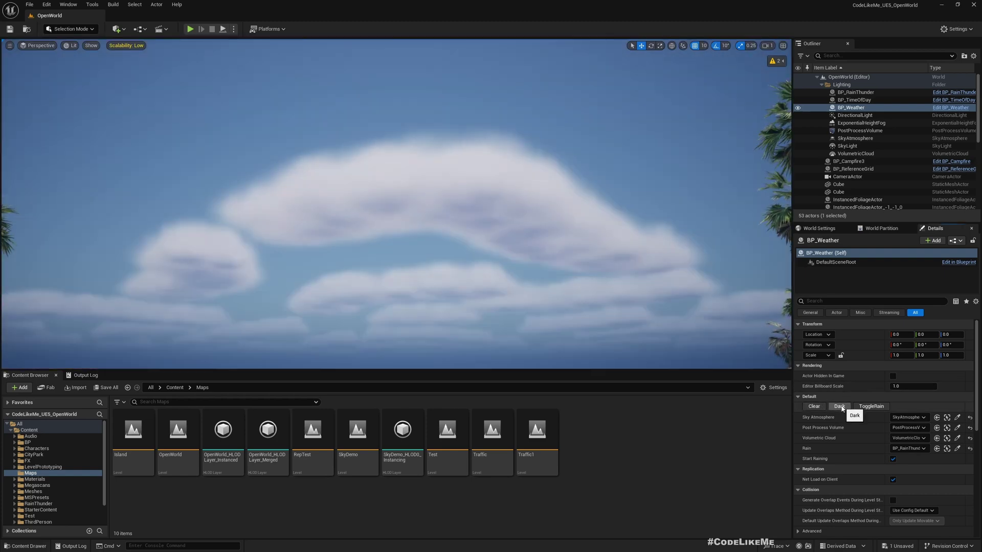
left_click(842, 409)
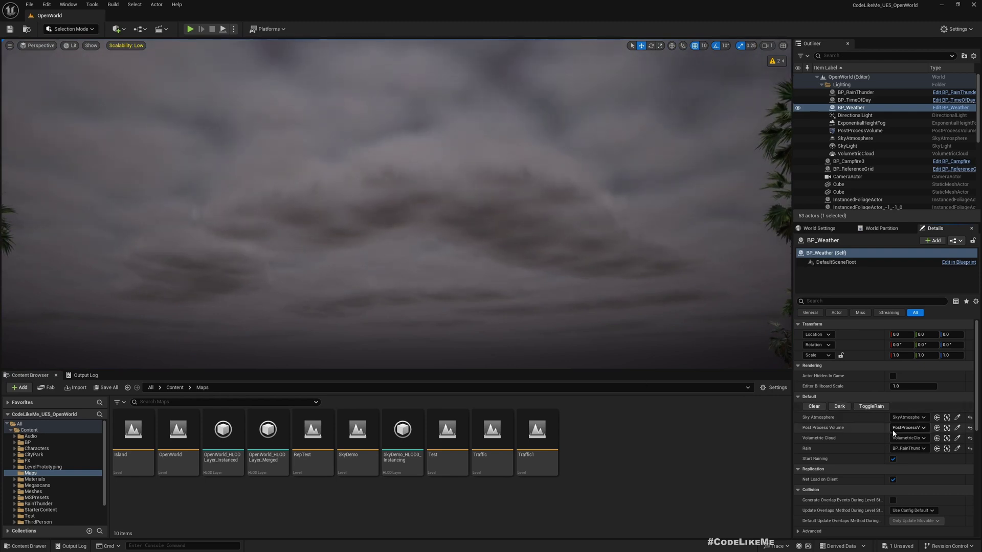
right_click_drag(451, 254, 452, 279)
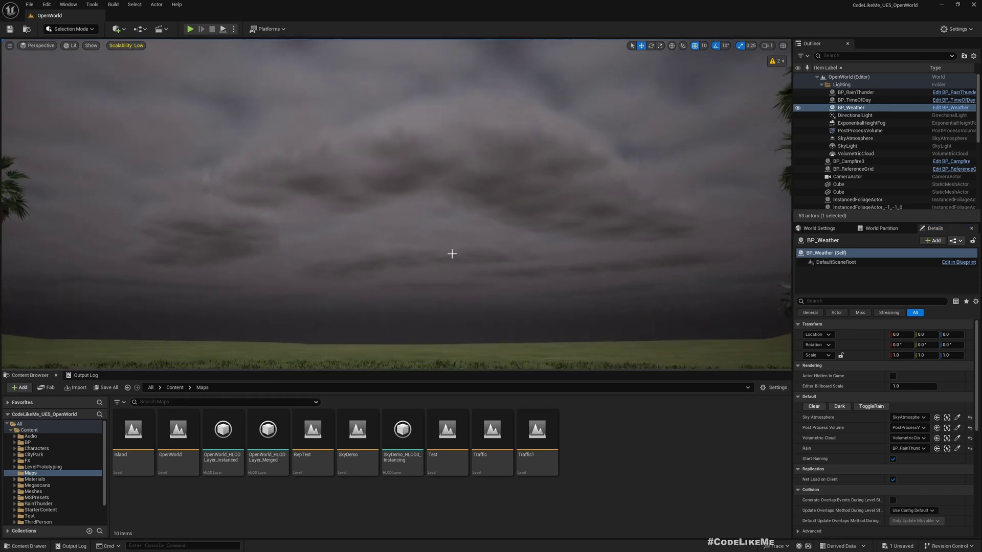
key("ctrl+n")
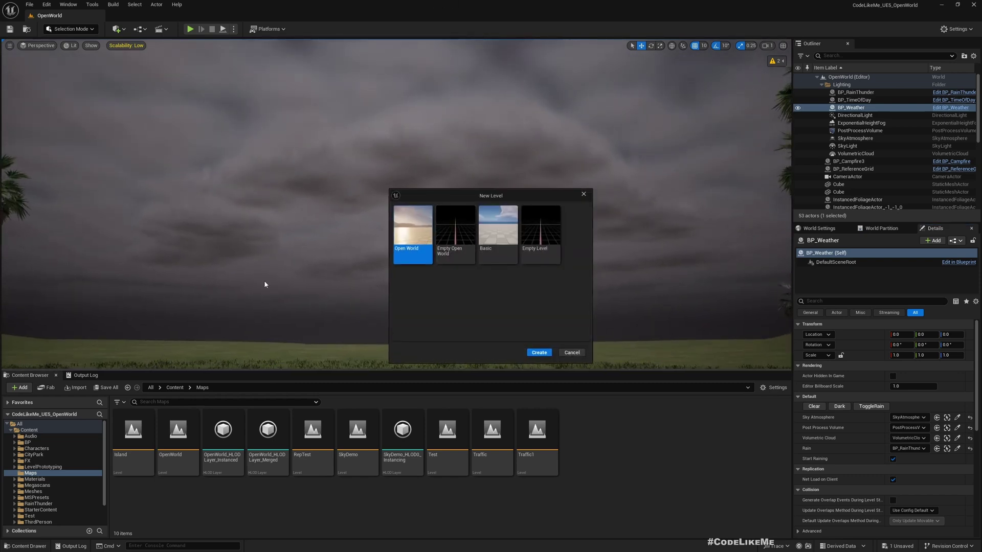
Create an Open World level, choosing Don't Save for the old map, and select VolumetricCloud.
left_click(497, 230)
left_click(412, 230)
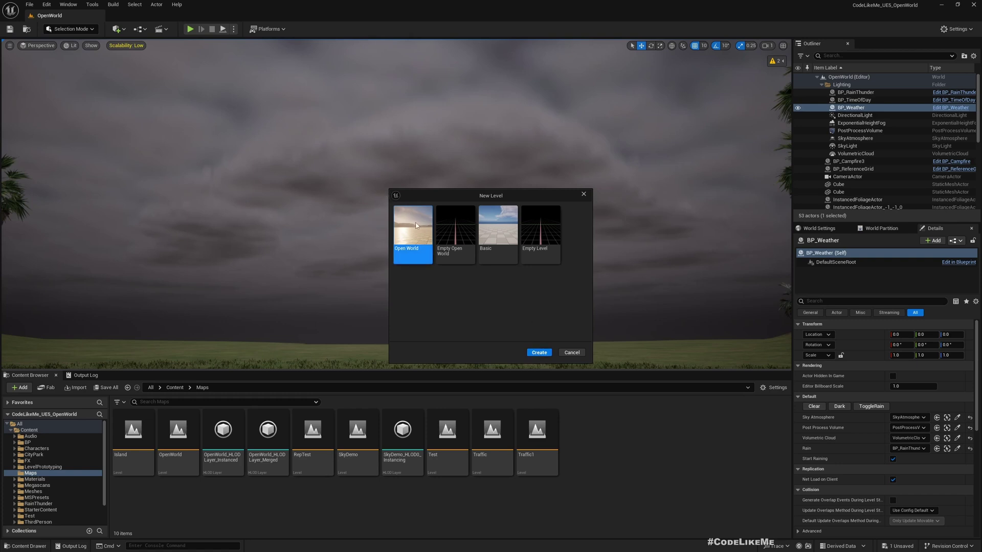
left_click(531, 355)
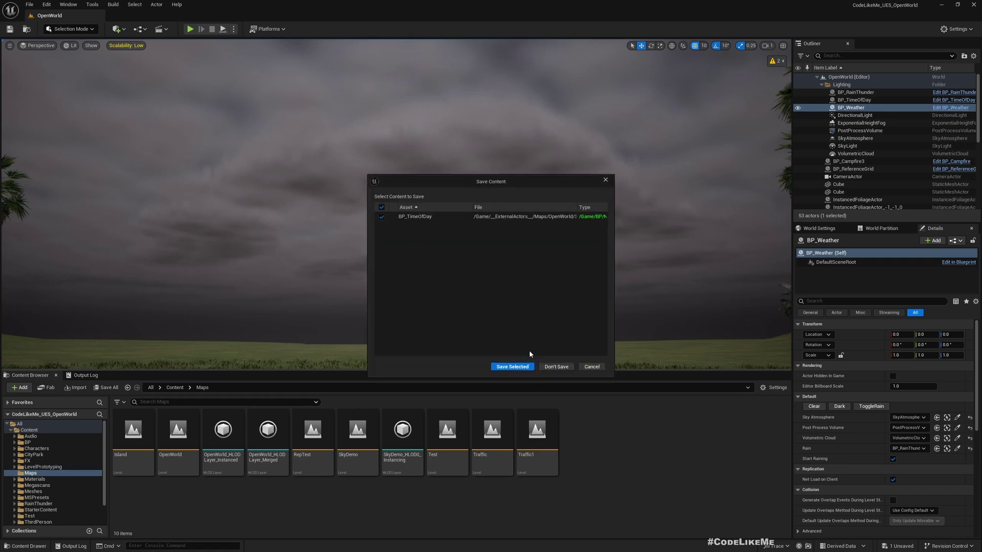
left_click(556, 368)
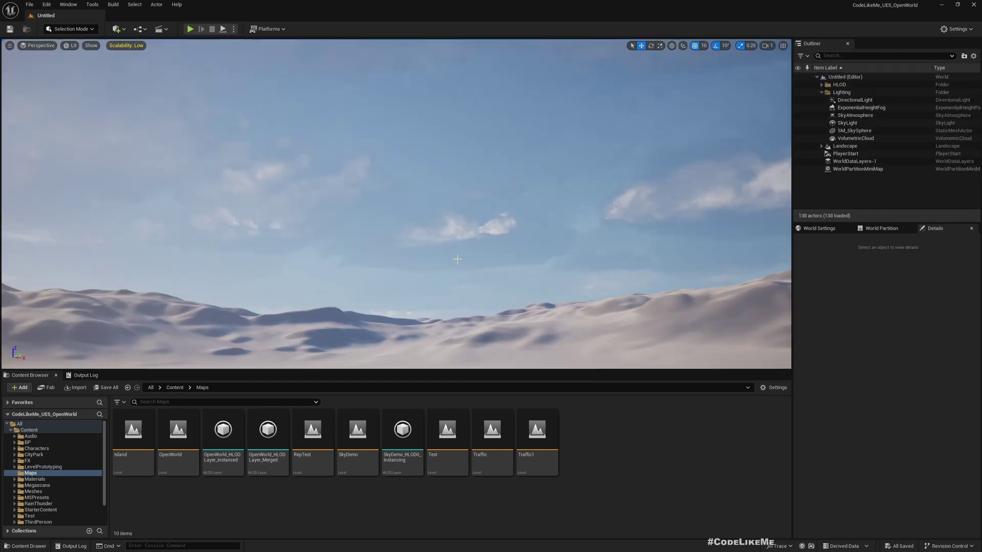
right_click_drag(458, 260, 450, 130)
left_click(408, 168)
Browse from the VolumetricCloud to its m_SimpleVolumetricCloud_Inst material and preview it.
left_click(440, 139)
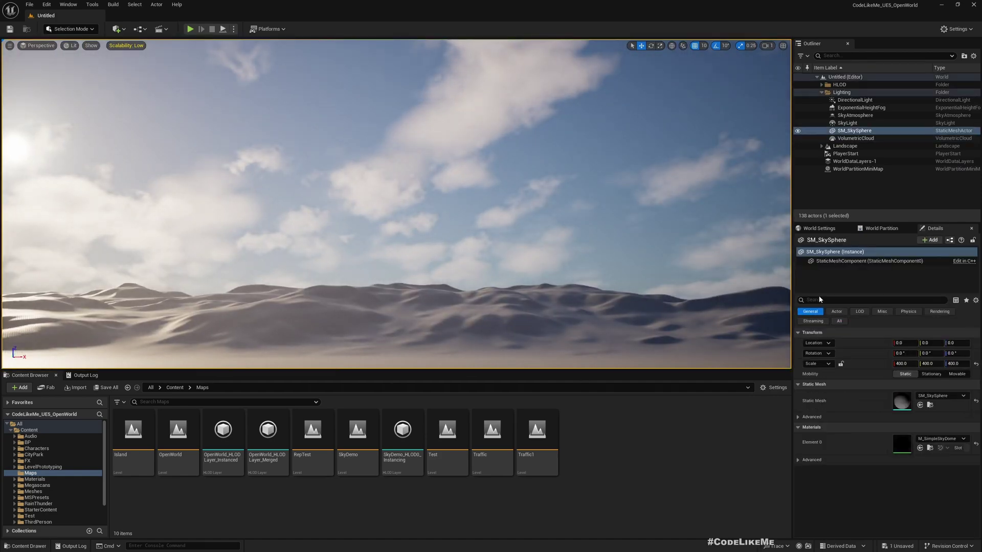
left_click(849, 139)
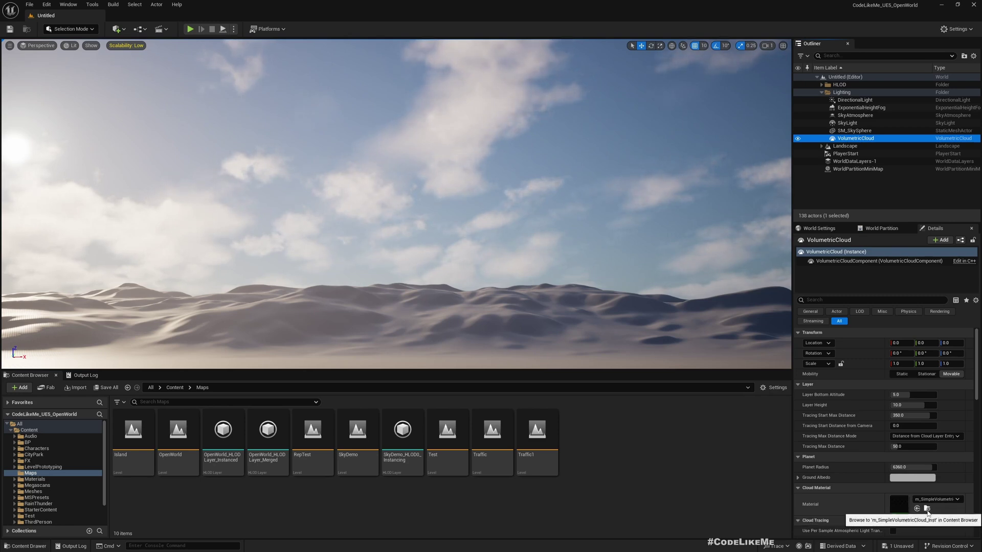
left_click(918, 509)
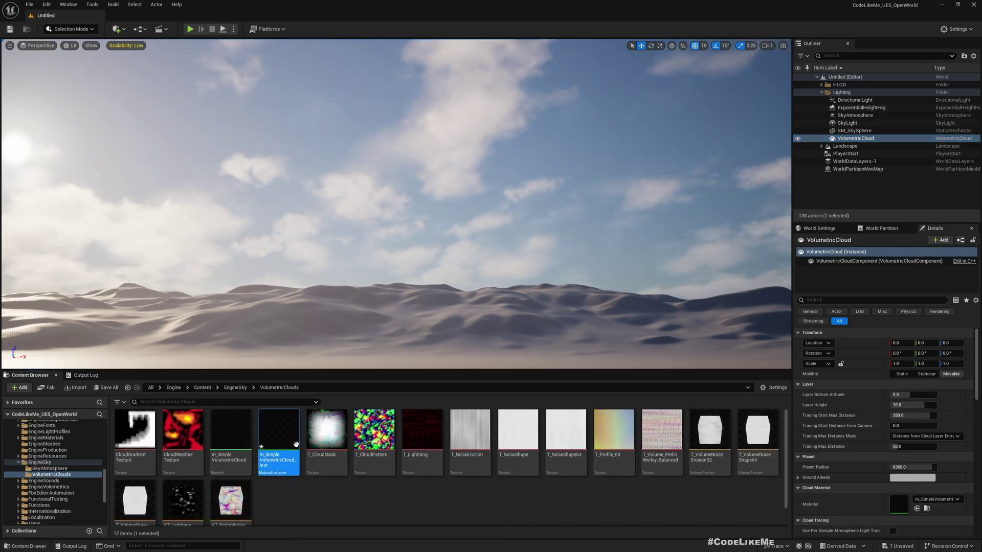
double_click(280, 433)
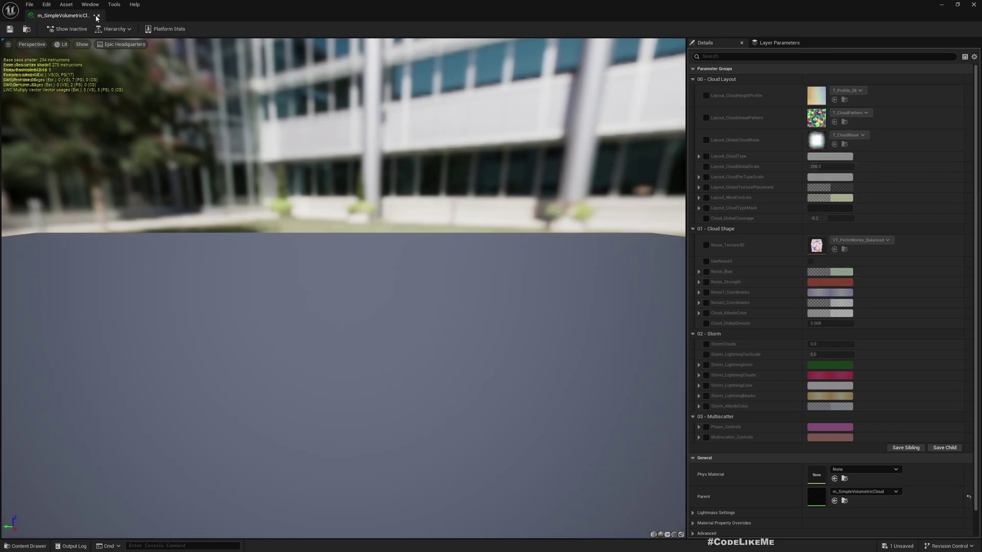
left_click(99, 16)
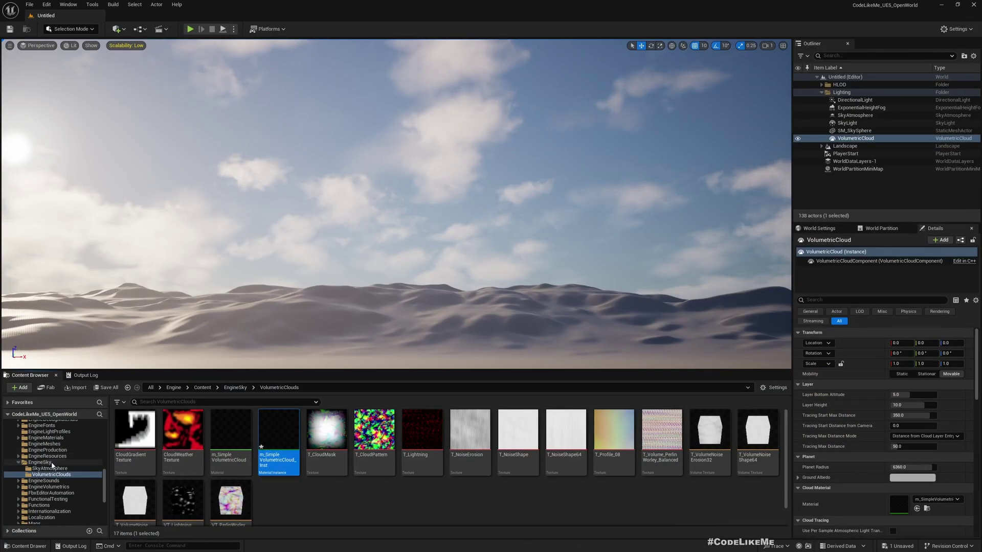
Drag m_SimpleVolumetricCloud_Inst onto the project's Materials folder.
left_click_drag(105, 486, 107, 426)
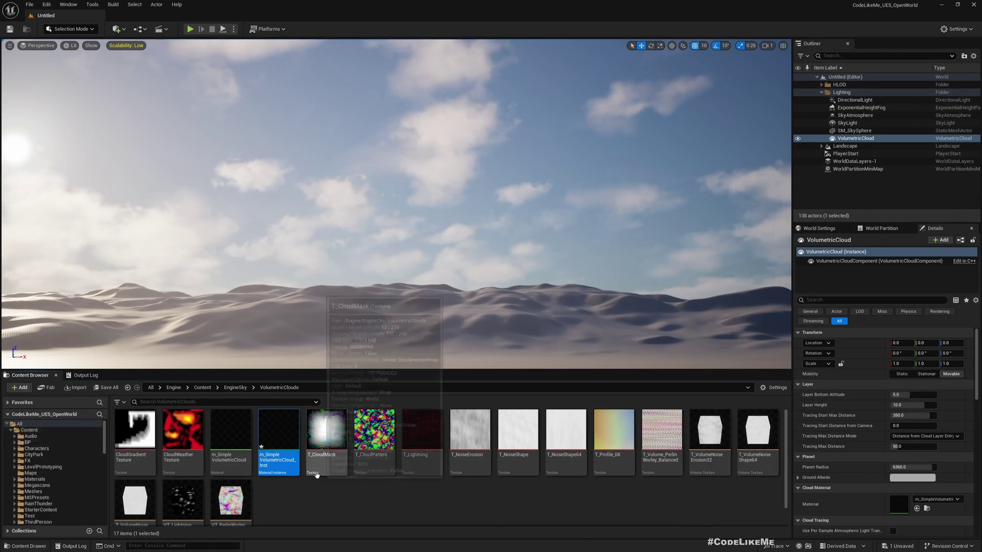
mouse_move(283, 425)
left_click_drag(284, 425, 45, 480)
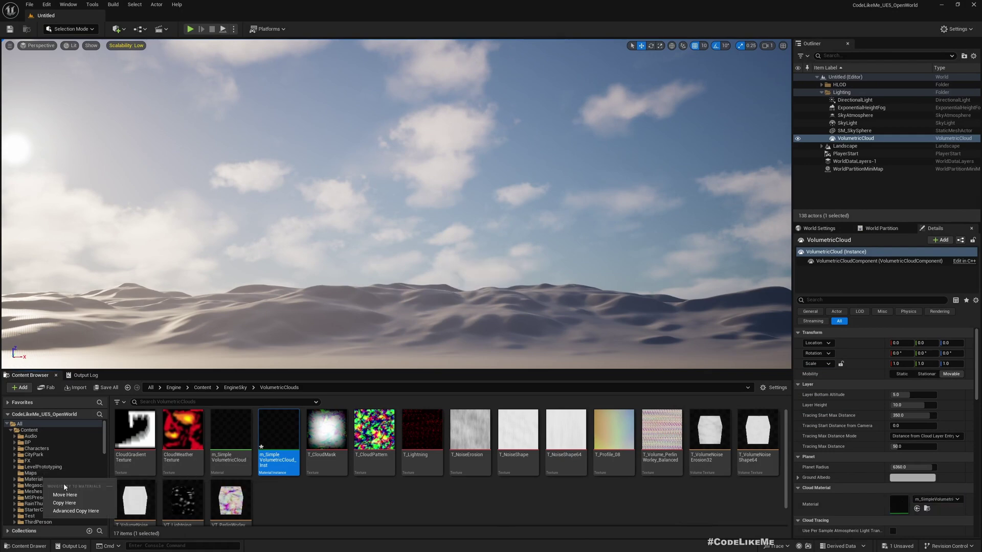
Copy the instance into Materials and open that folder to find the copy.
left_click(71, 504)
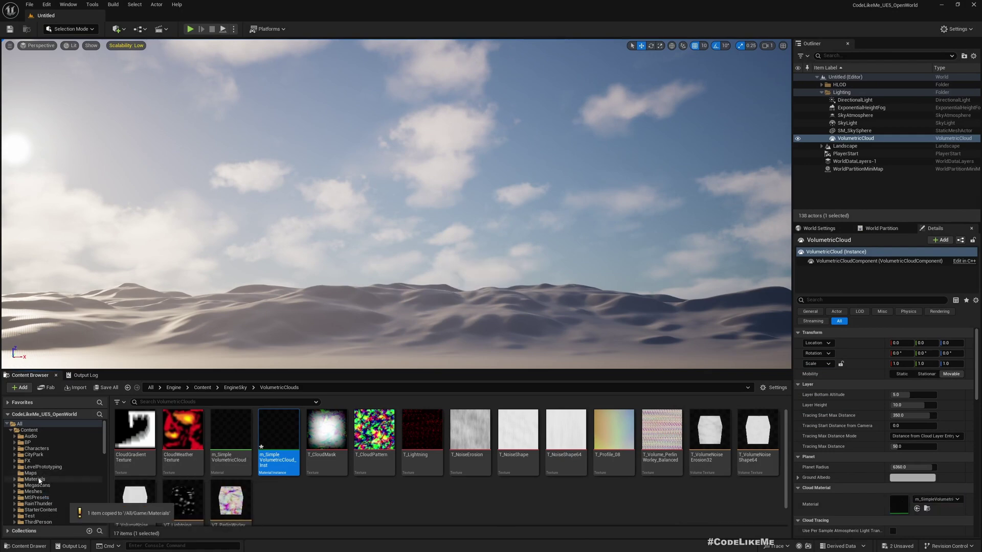
left_click(39, 479)
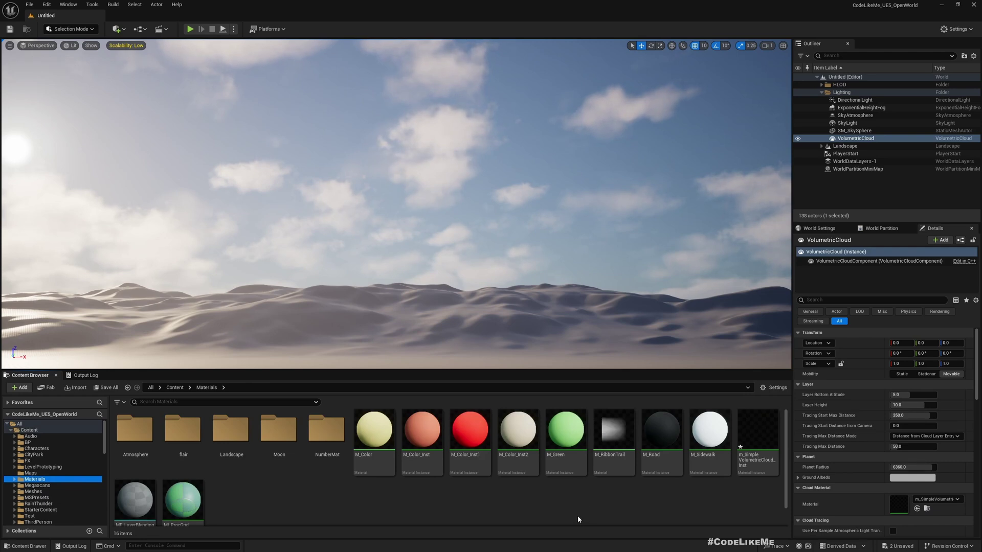
scroll(578, 517, "down", 1)
scroll(578, 515, "up", 1)
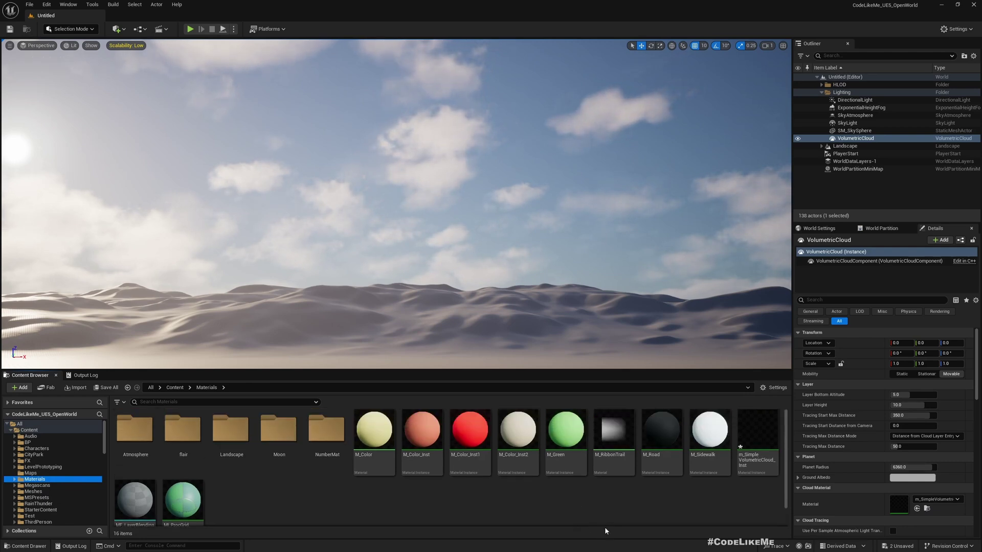
Assign the copied m_SimpleVolumetricCloud_Inst to the VolumetricCloud's Cloud Material slot.
left_click(759, 434)
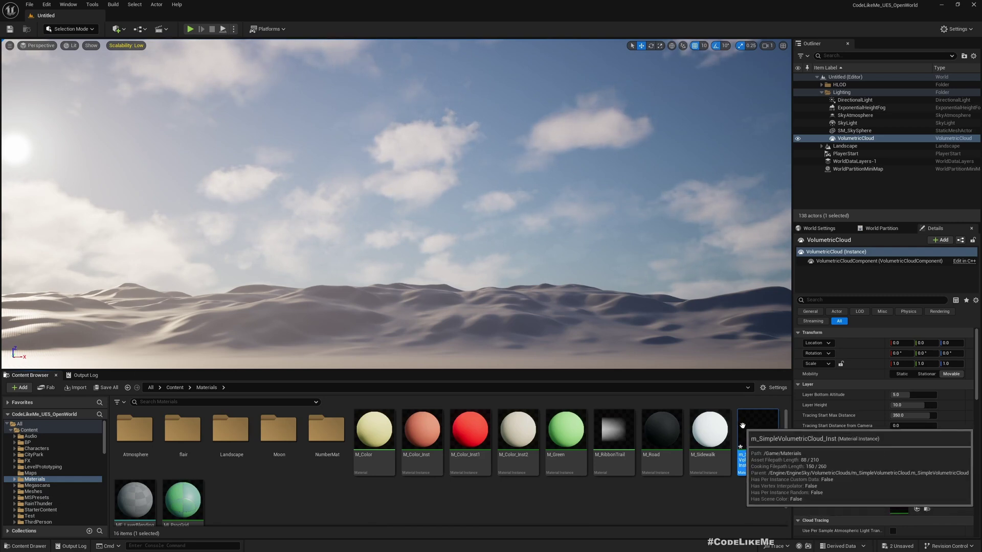
left_click(927, 509)
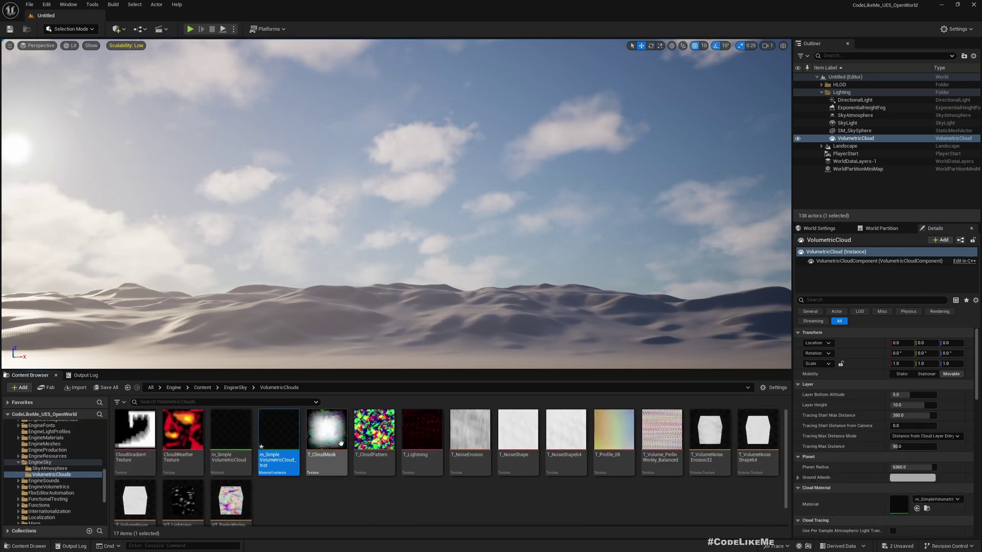
scroll(45, 476, "up", 15)
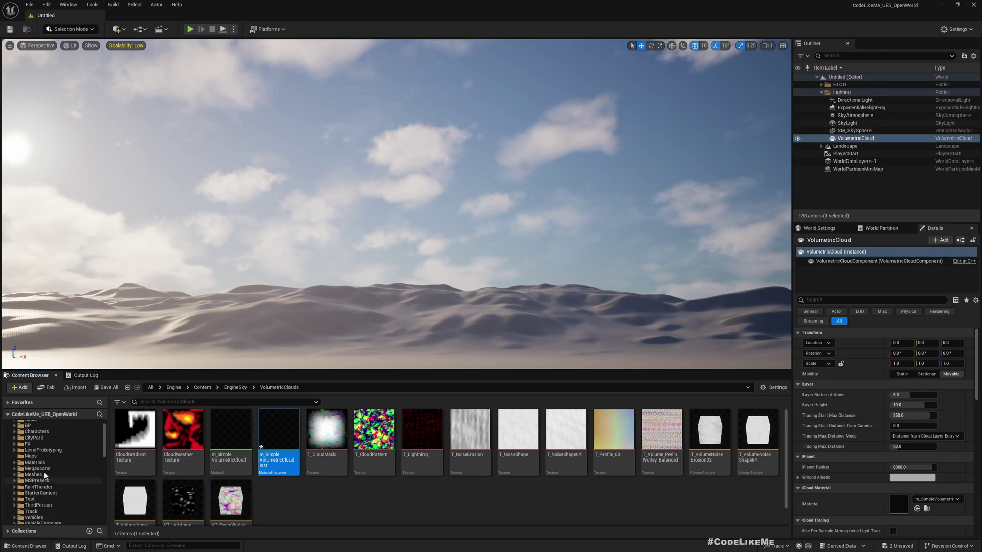
left_click(43, 450)
left_click(31, 456)
left_click(38, 463)
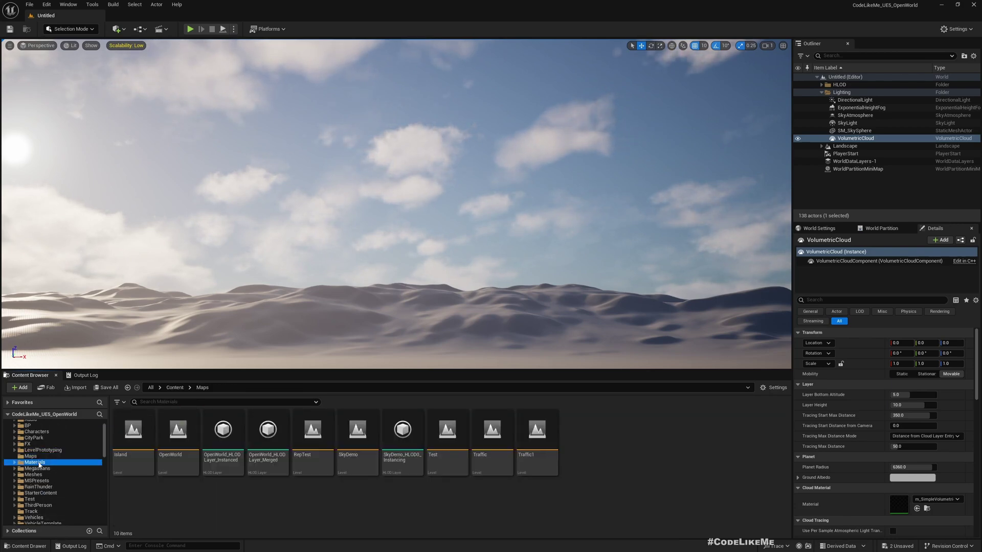
left_click(758, 435)
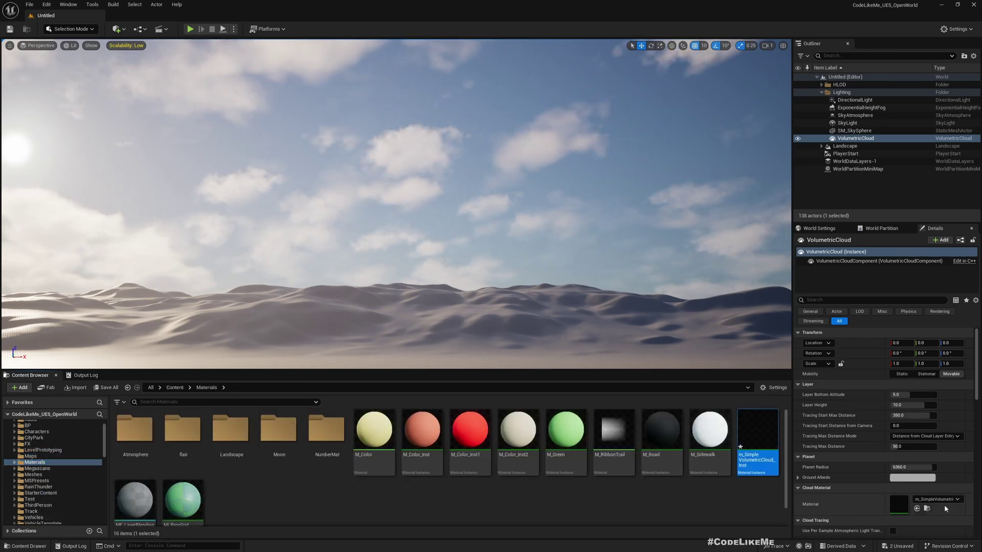
left_click(918, 509)
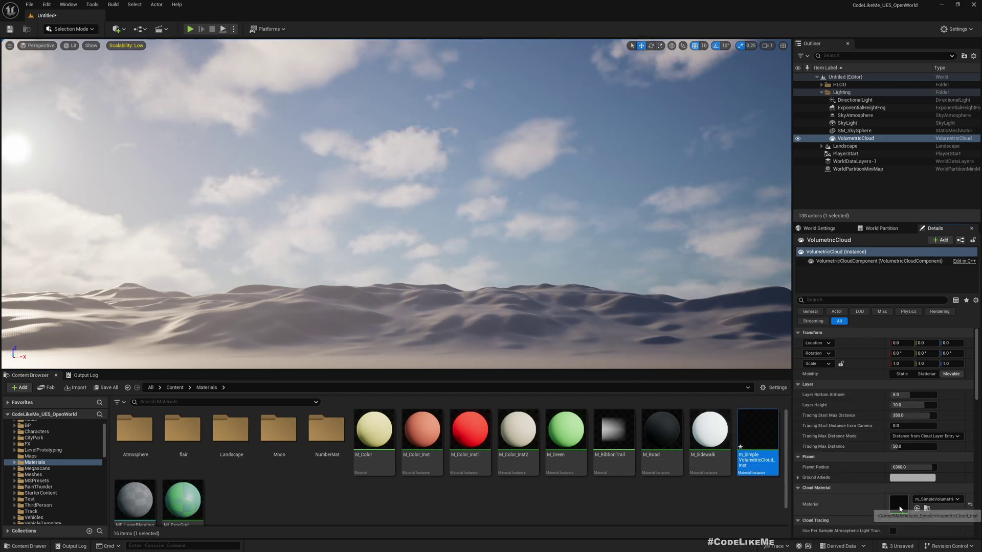
Open the cloud material instance, dock its editor and enlarge the 3D view of the sky.
double_click(900, 506)
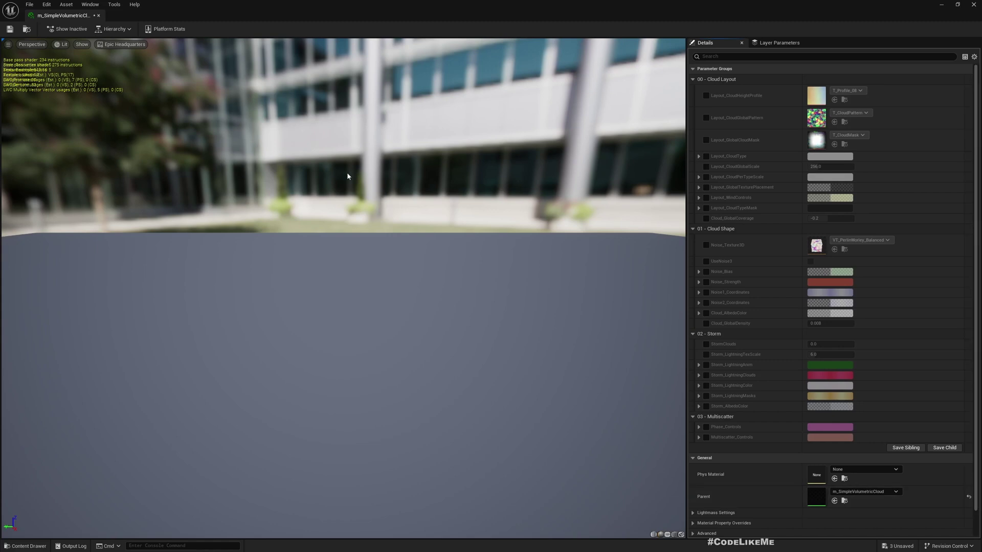
left_click_drag(73, 16, 144, 15)
right_click_drag(343, 216, 434, 350)
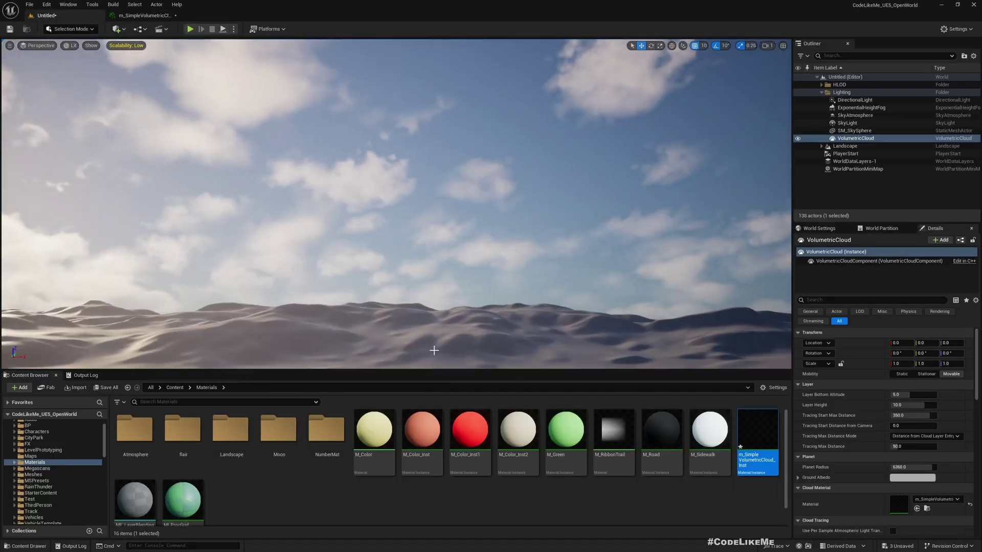
left_click_drag(423, 374, 424, 462)
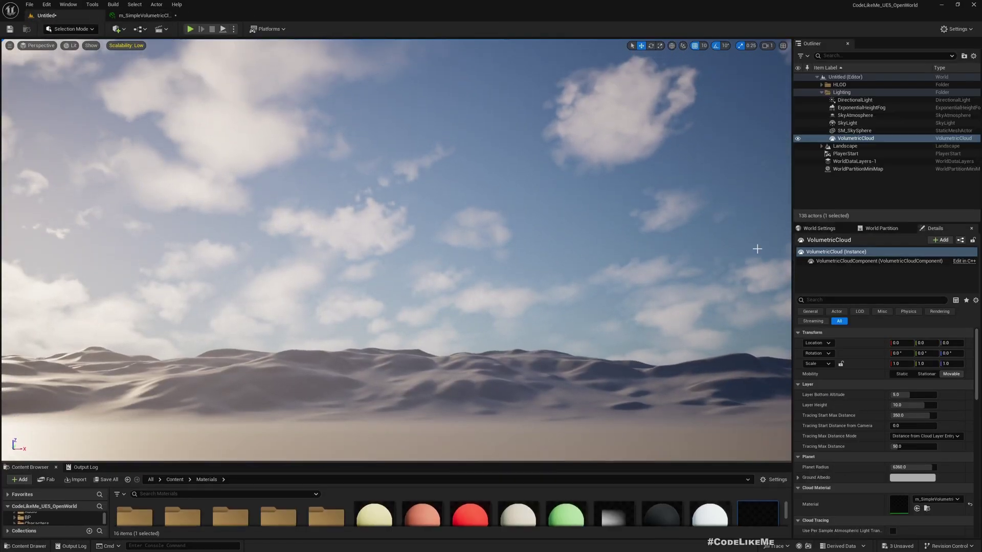
left_click_drag(792, 266, 904, 266)
right_click_drag(664, 266, 562, 235)
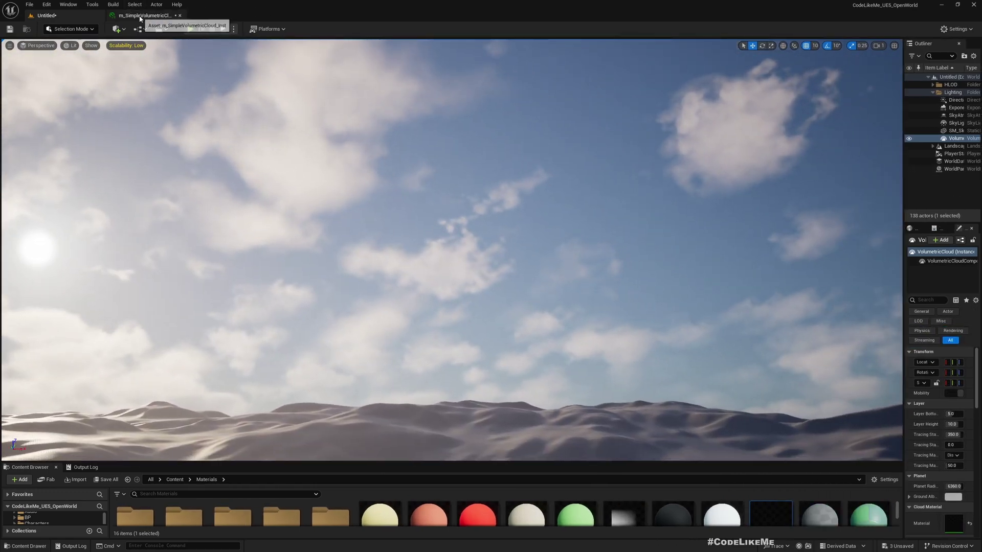
right_click_drag(408, 172, 460, 184)
right_click_drag(254, 151, 194, 153)
Collapse Cloud Shape and Cloud Layout, then enable the StormClouds override.
left_click(151, 17)
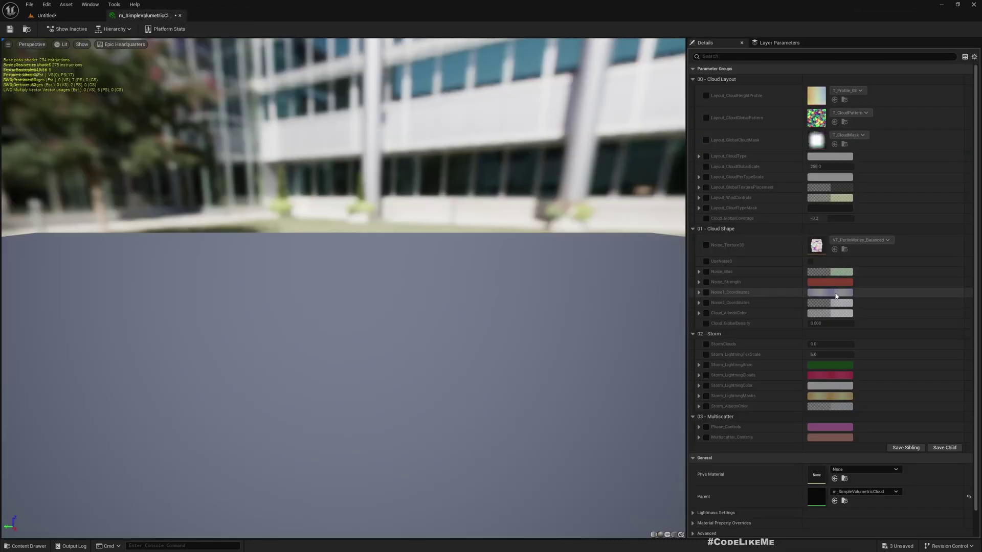
left_click(693, 230)
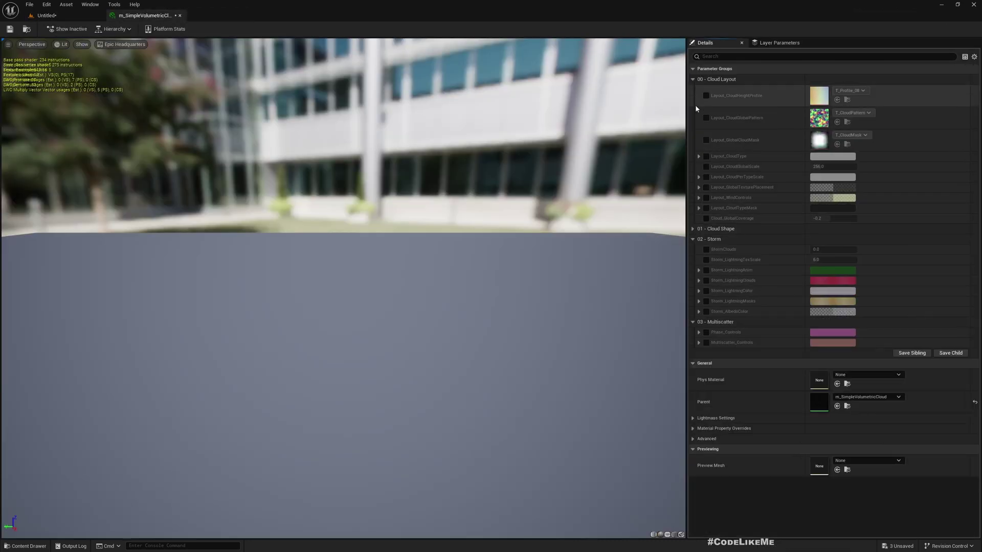
left_click(694, 80)
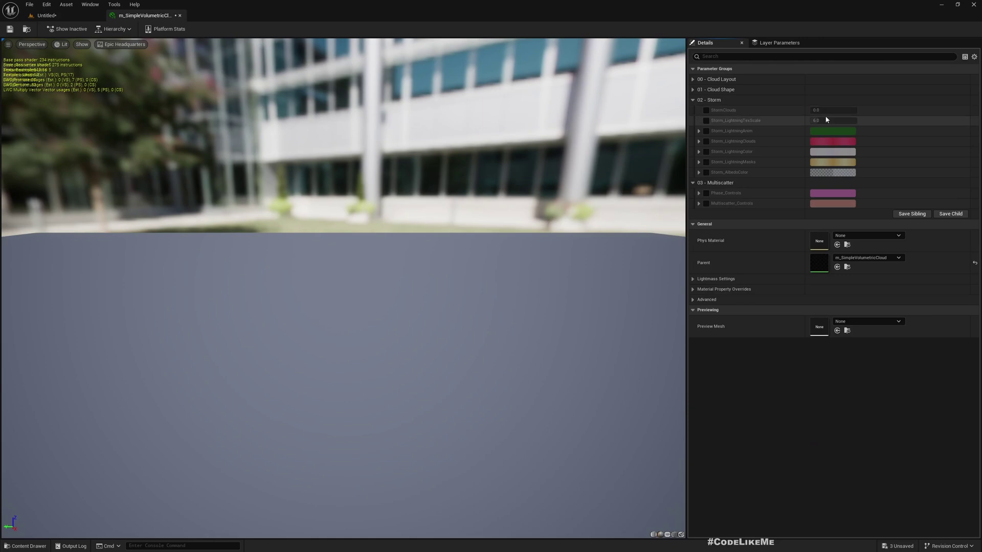
left_click(706, 110)
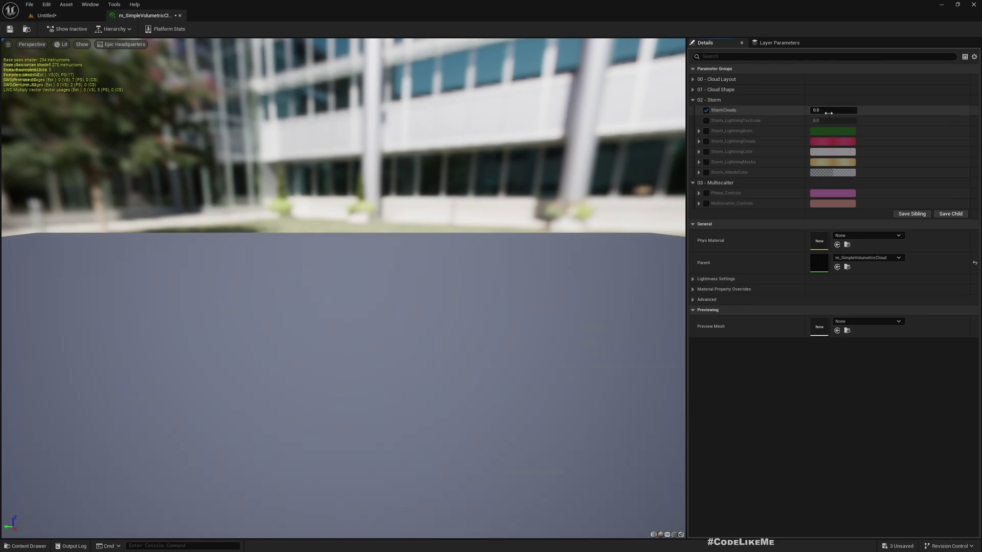
Float the material instance editor and set StormClouds to 0.7, then 0.9.
left_click_drag(147, 16, 256, 266)
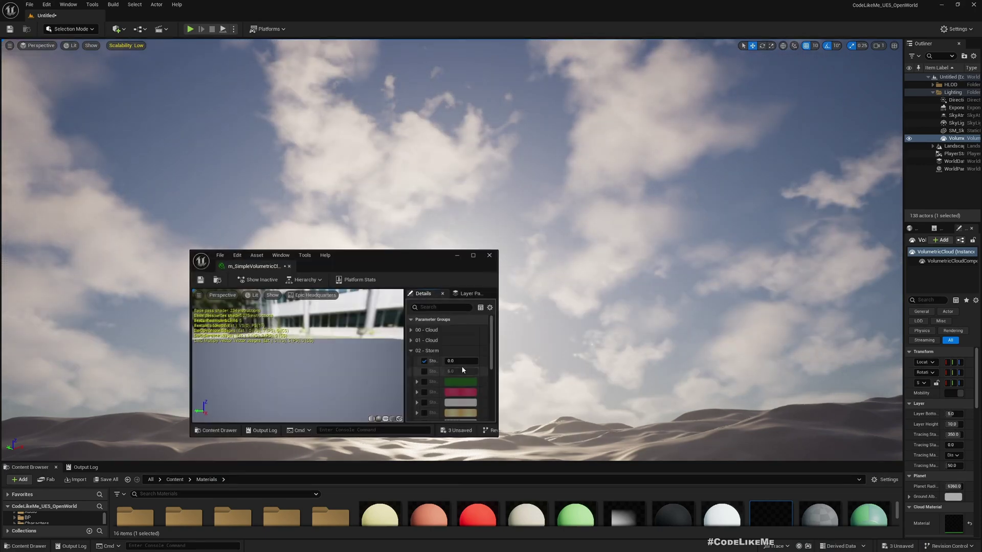
left_click_drag(459, 363, 563, 359)
type("0.7")
key("Return")
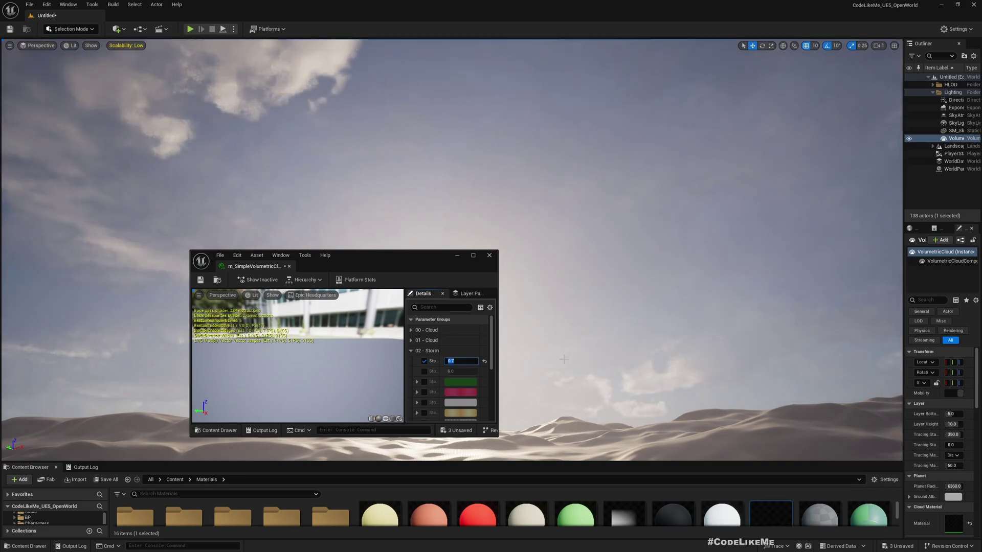
type(".")
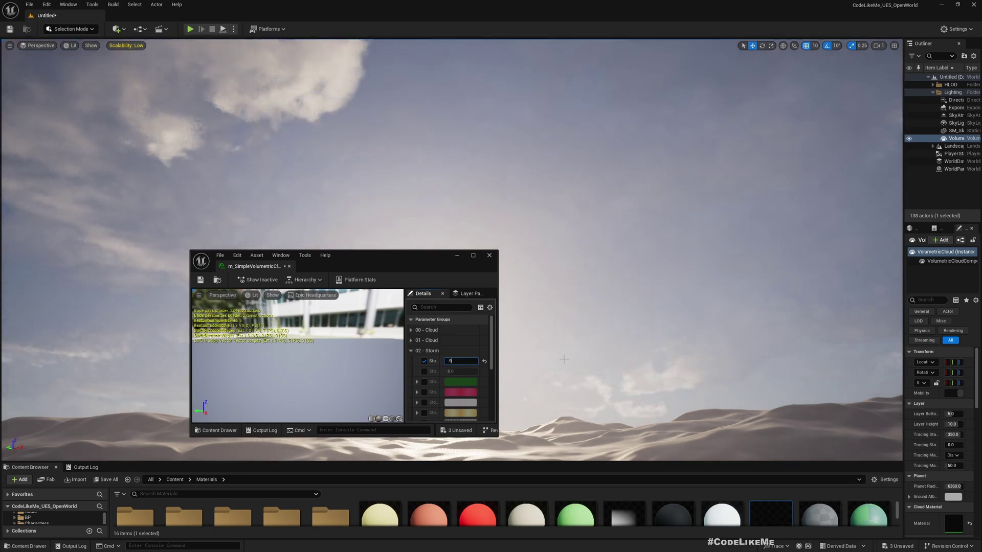
type("9")
key("Return")
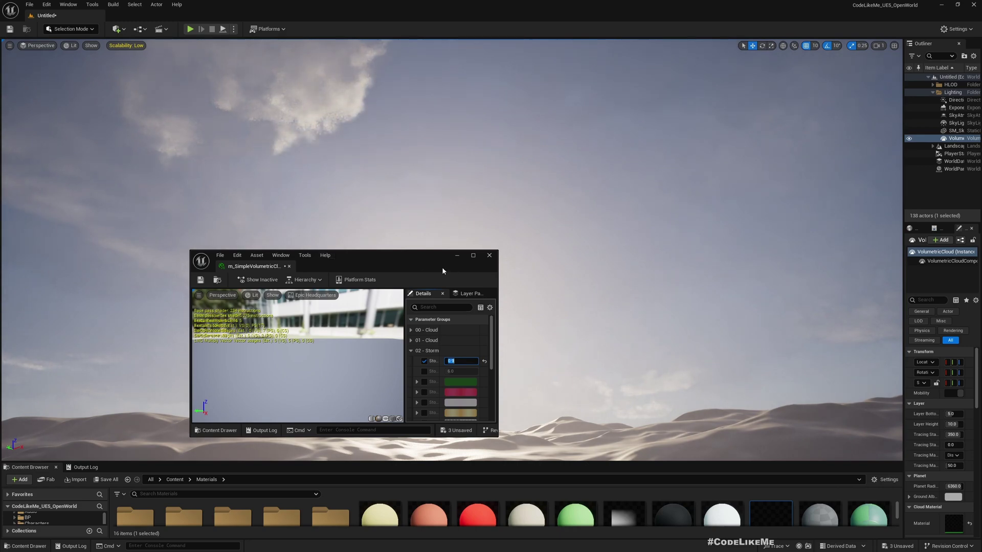
Compare a lower StormClouds value against the clouds, then restore it to 0.9.
left_click_drag(443, 271, 861, 313)
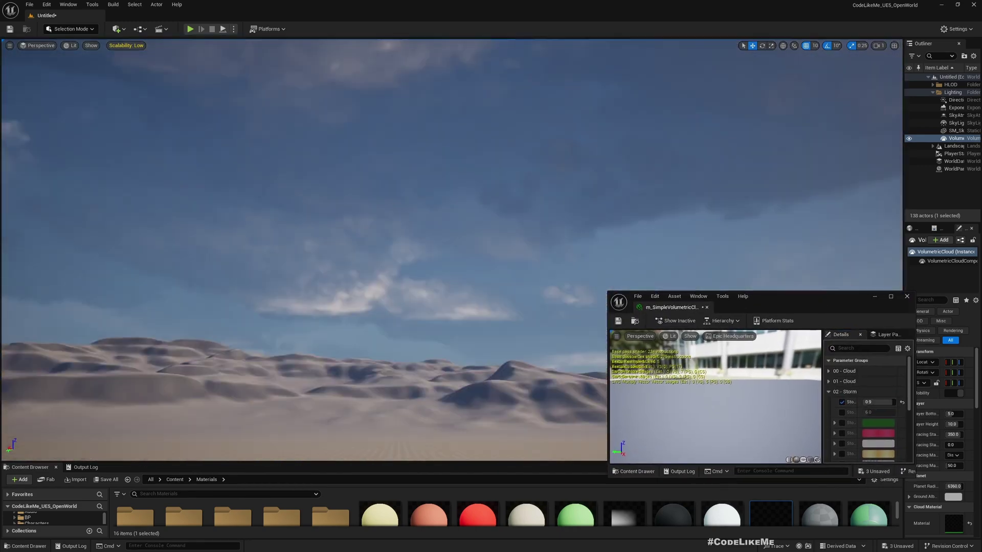
right_click_drag(461, 256, 491, 226)
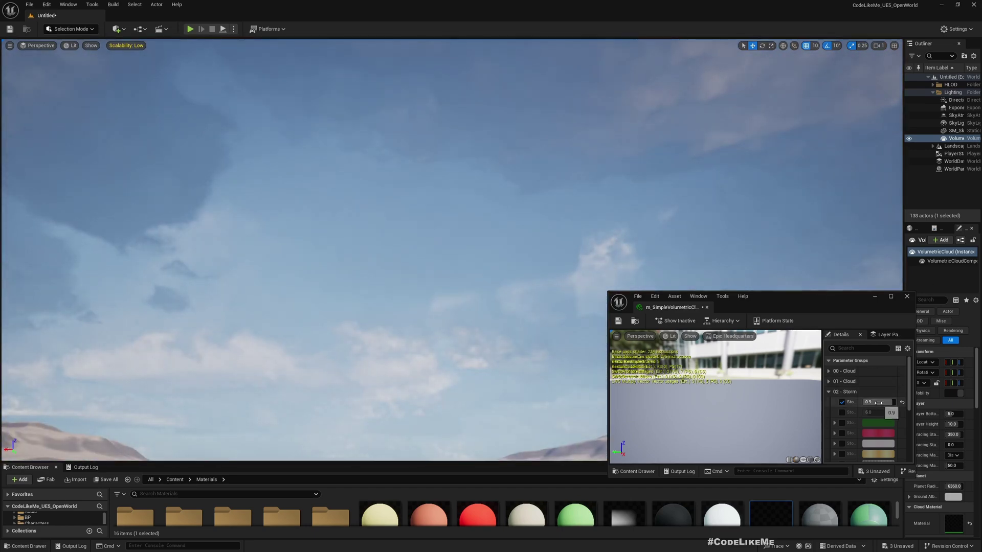
left_click_drag(879, 402, 868, 402)
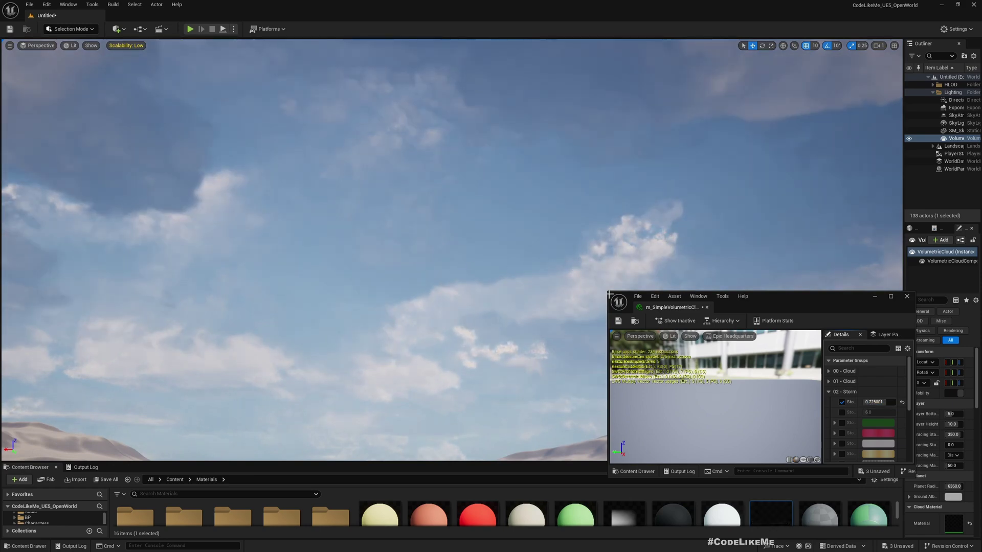
left_click(877, 402)
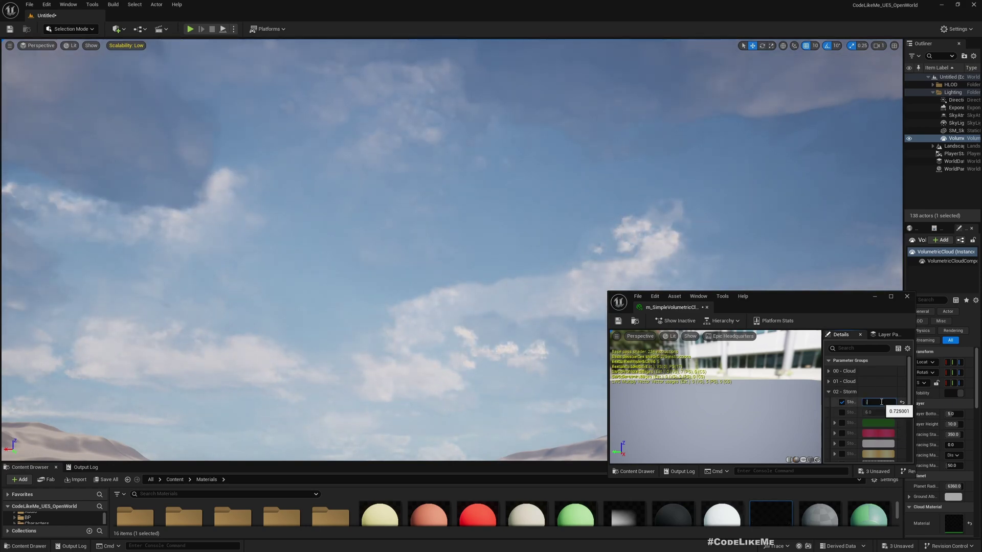
type("0.9")
key("Return")
Inspect the overcast sky over the dunes and widen the Outliner.
right_click_drag(385, 220, 385, 248)
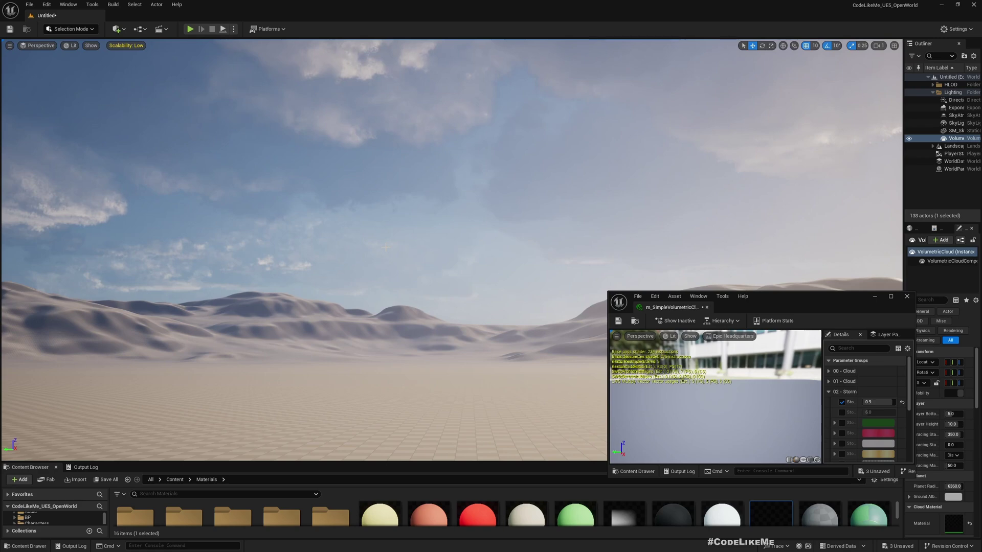
right_click_drag(428, 224, 570, 244)
left_click_drag(814, 309, 620, 341)
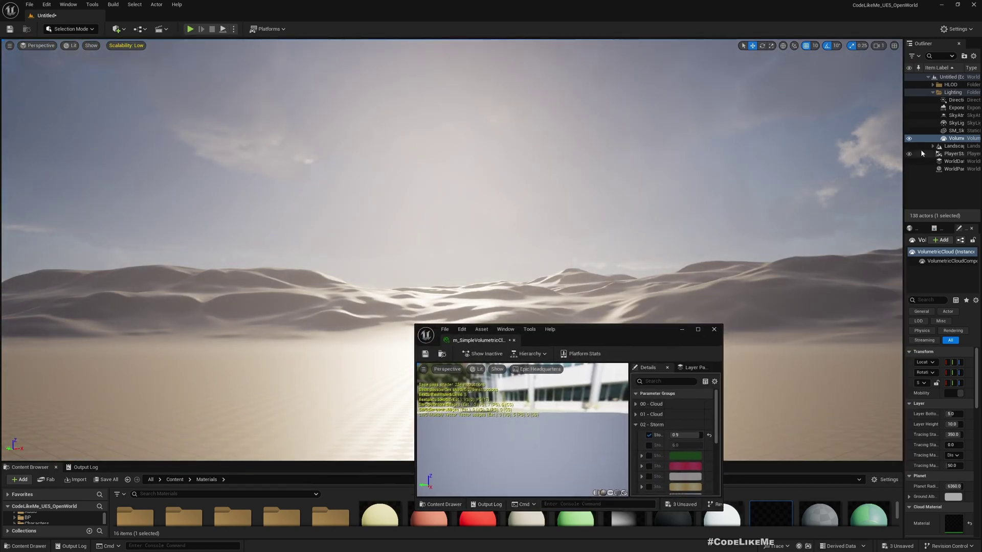
right_click_drag(565, 283, 460, 287)
right_click_drag(692, 240, 692, 199)
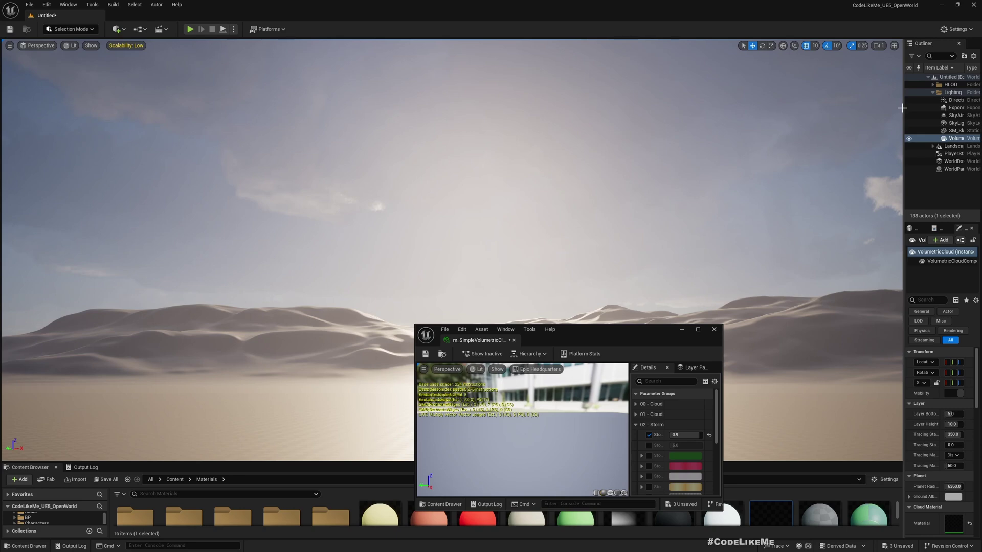
left_click_drag(903, 109, 822, 108)
Select DirectionalLight and set its Intensity to 3.0 lux.
left_click(887, 100)
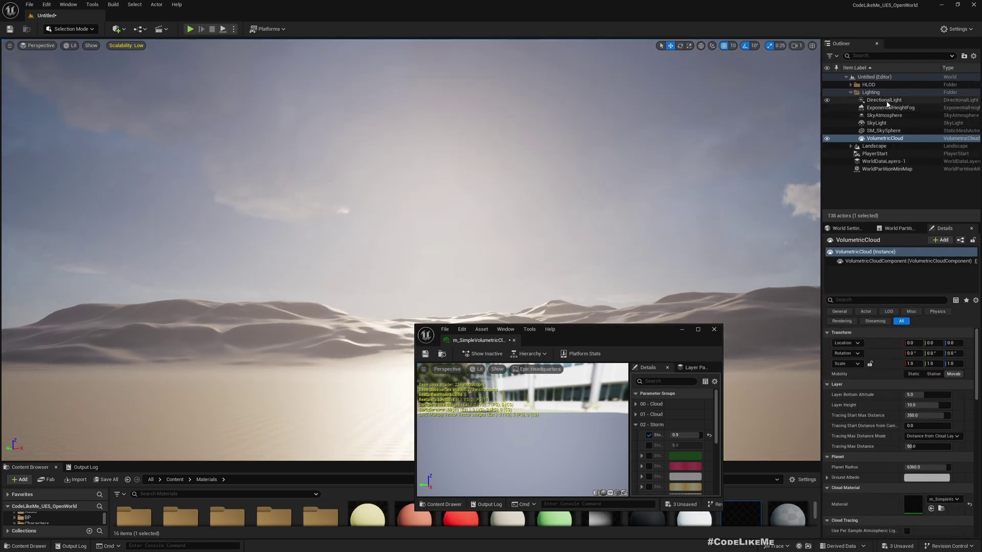
left_click(926, 394)
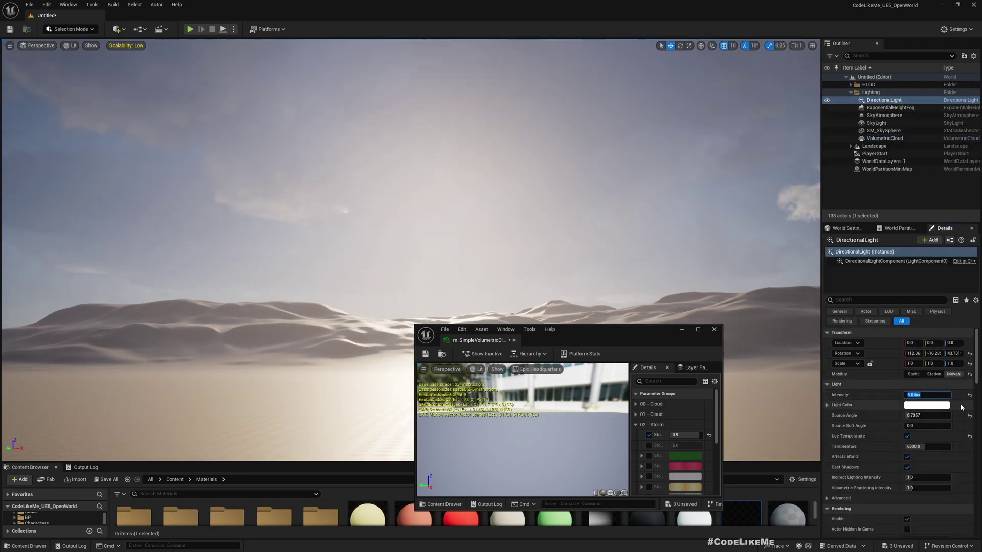
type("3")
key("Return")
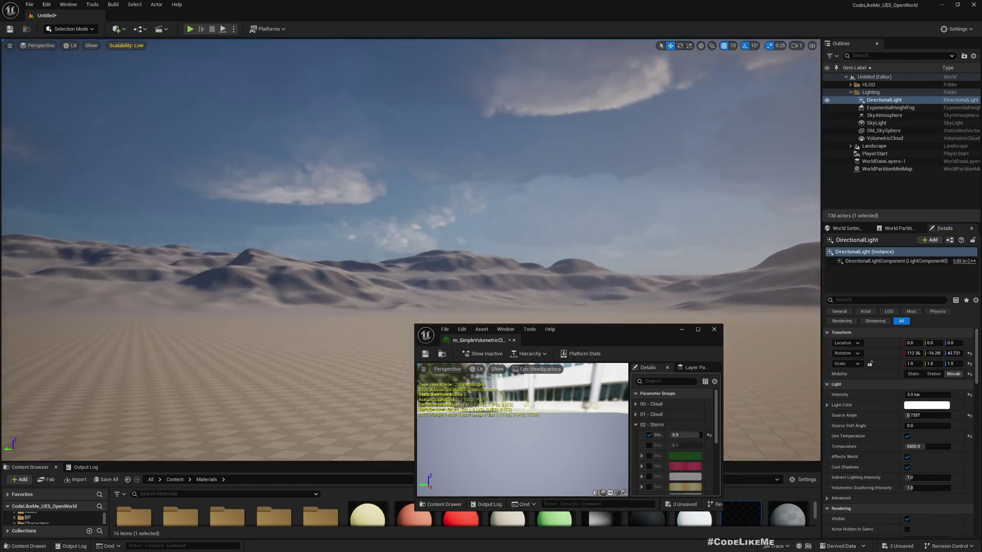
right_click_drag(362, 261, 361, 240)
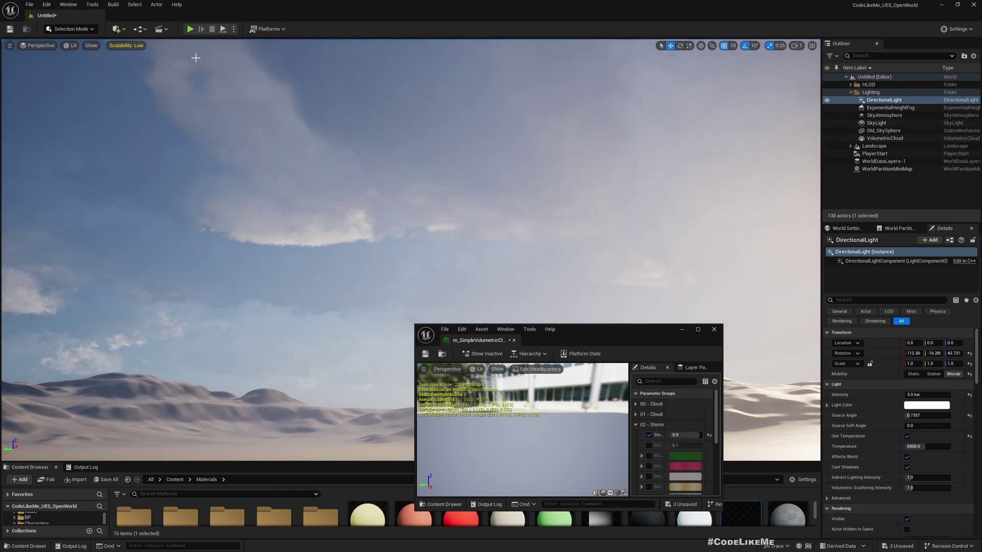
Add a Post Process Volume to the level via Quick Add search 'postp'.
left_click(118, 29)
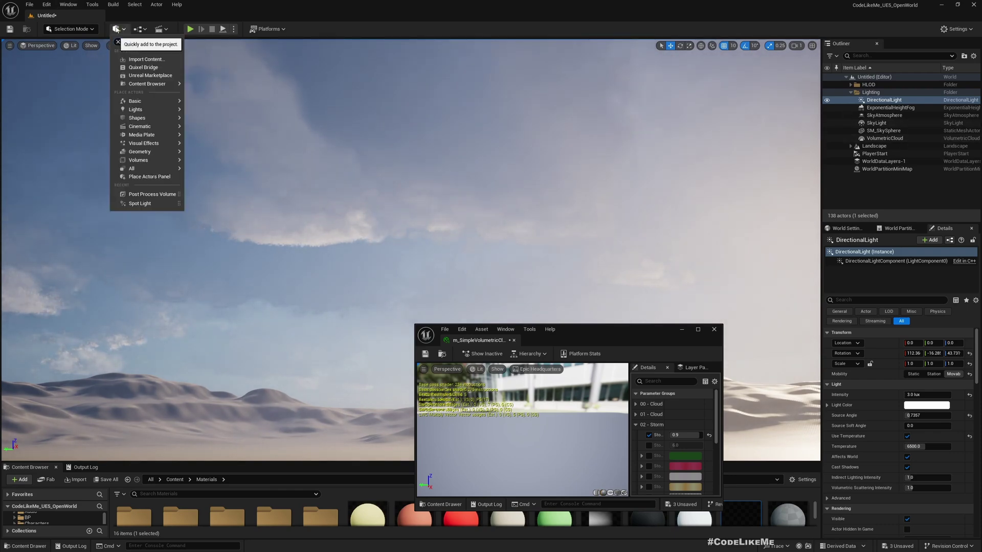
type("postp")
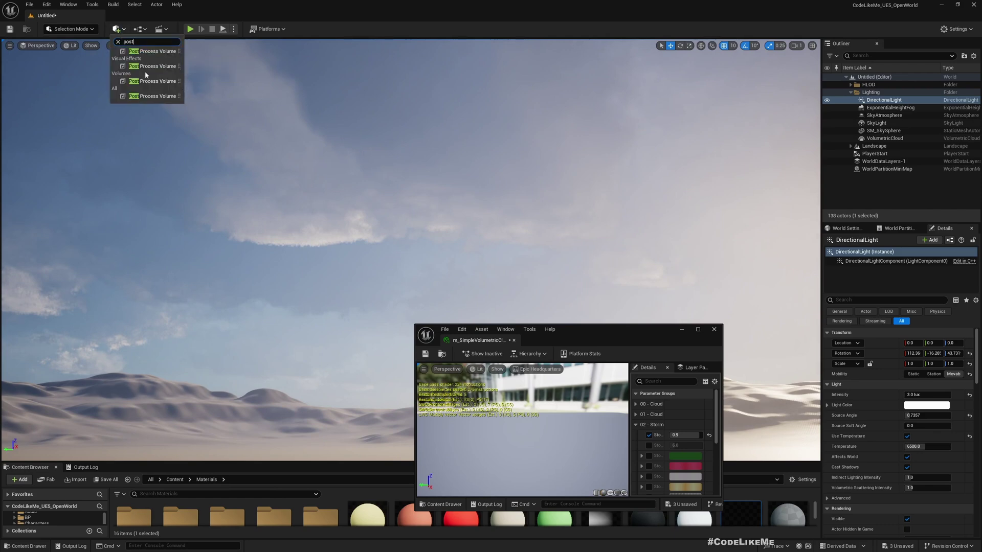
left_click_drag(233, 193, 236, 215)
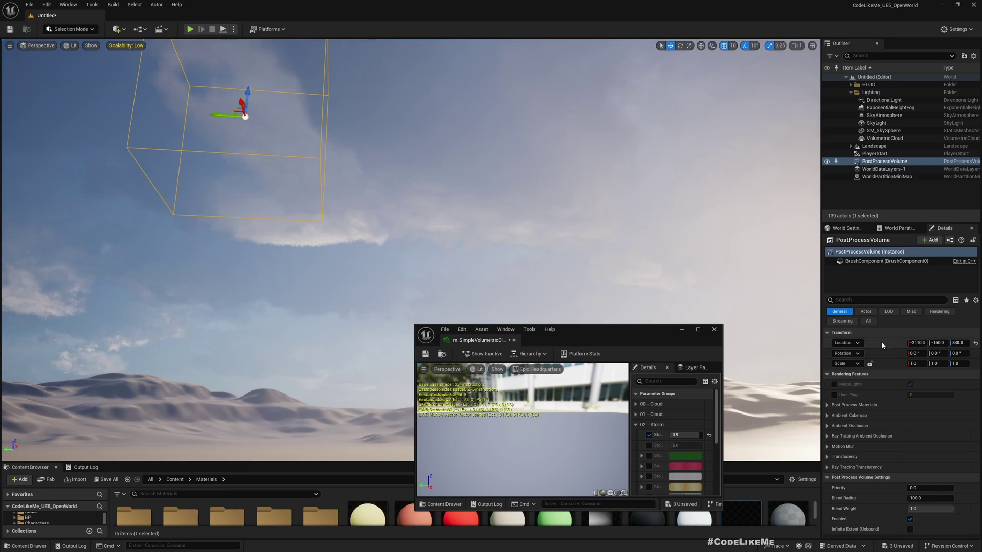
Position the volume around the camera and enable Infinite Extent (Unbound).
left_click_drag(246, 93, 246, 409)
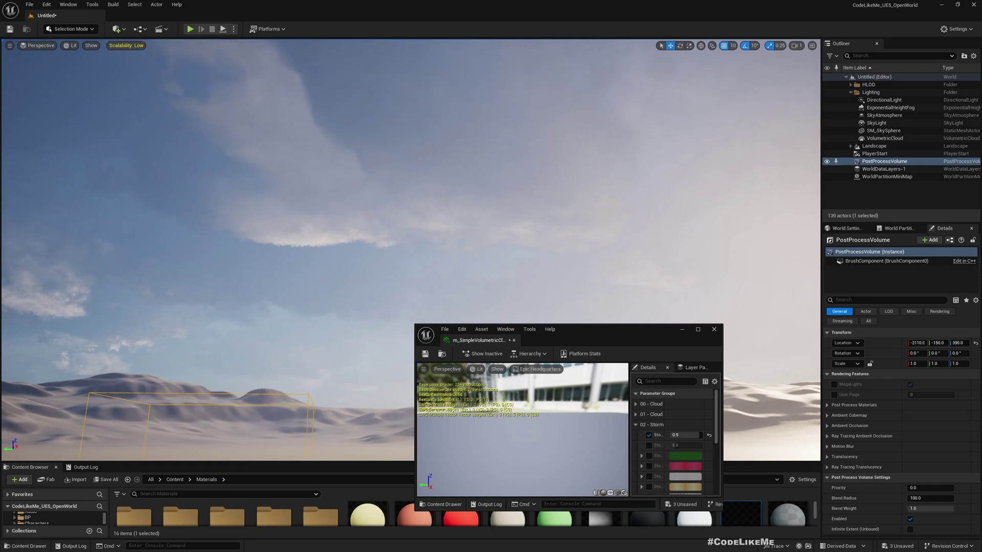
right_click_drag(178, 253, 179, 287)
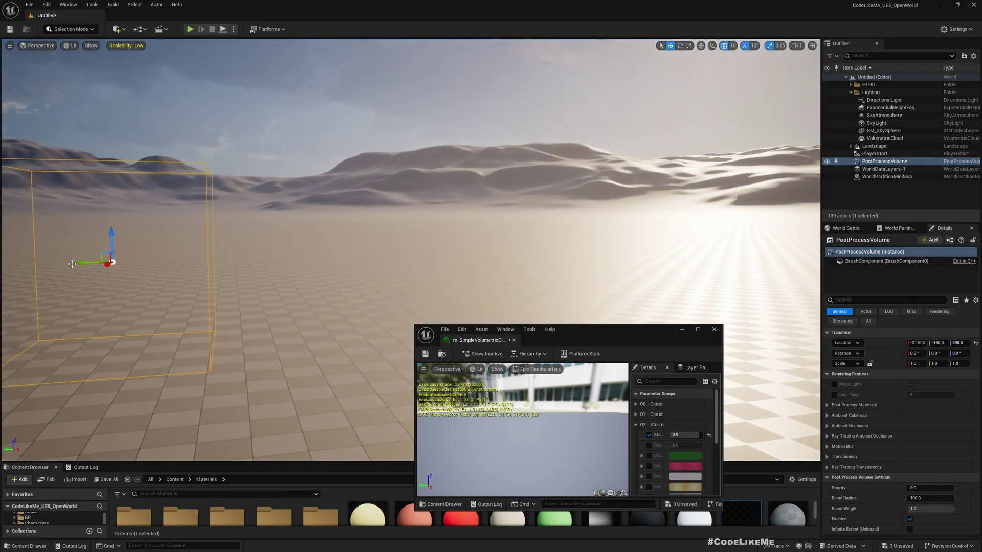
right_click_drag(390, 254, 327, 247)
left_click_drag(494, 249, 357, 257)
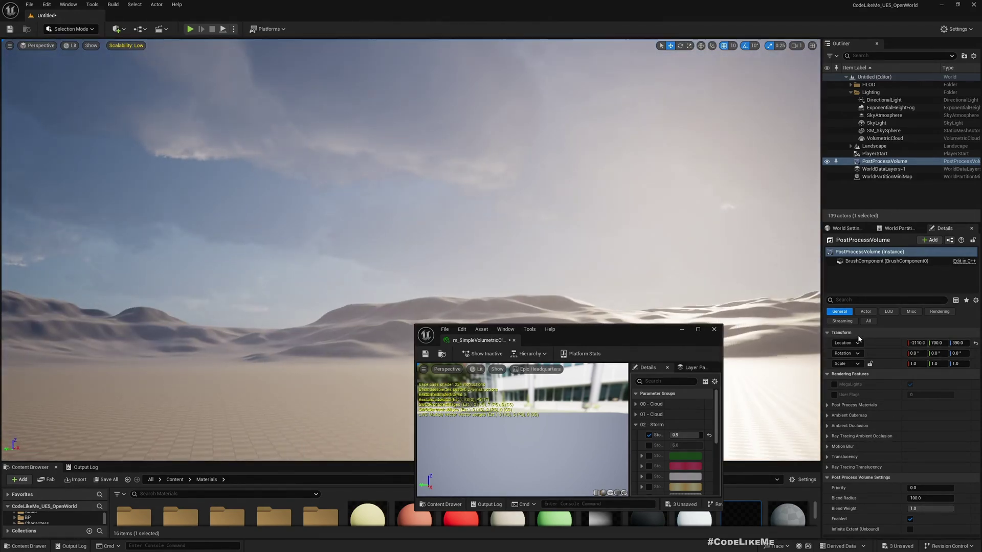
left_click(910, 530)
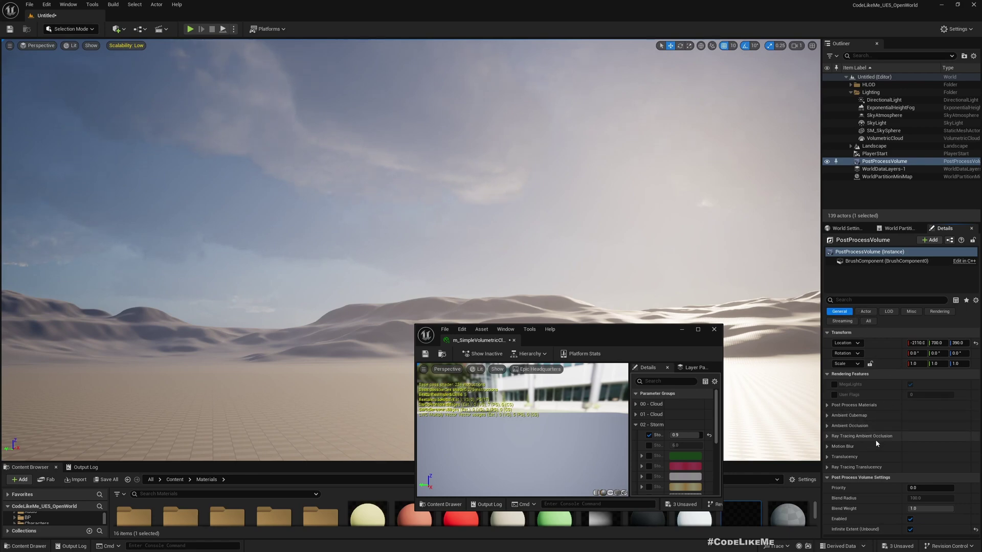
Enable the volume's Exposure Compensation override at 0.0.
left_click(868, 322)
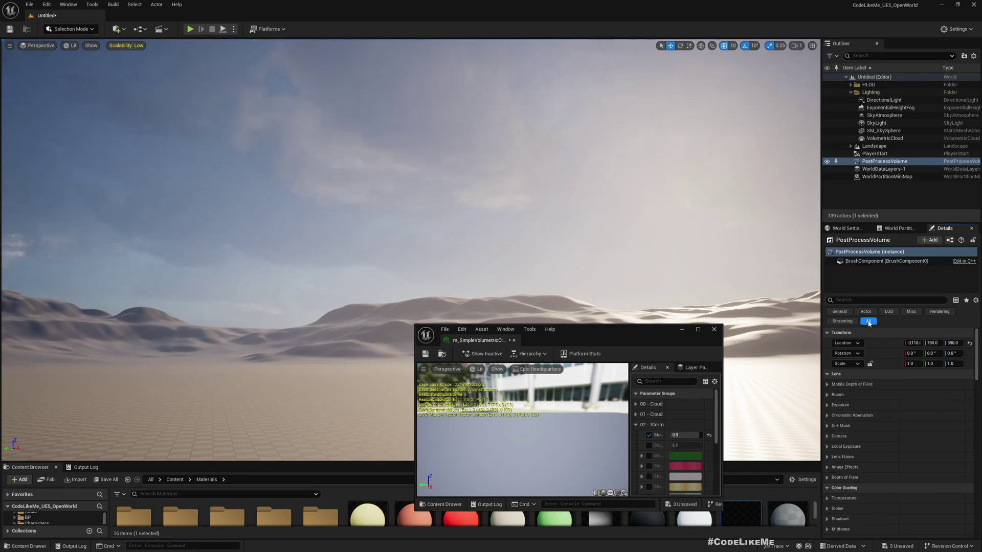
left_click(828, 406)
left_click(841, 426)
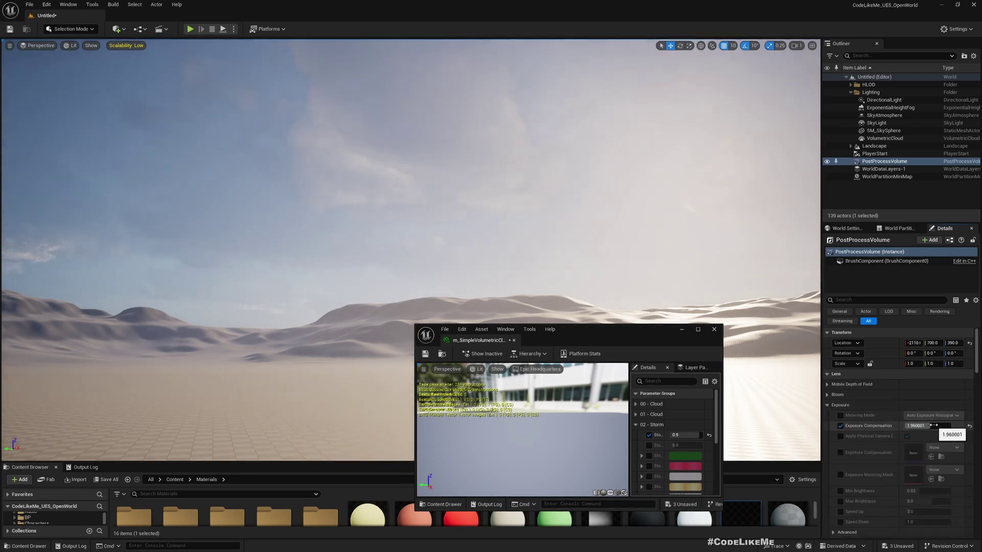
key("Return")
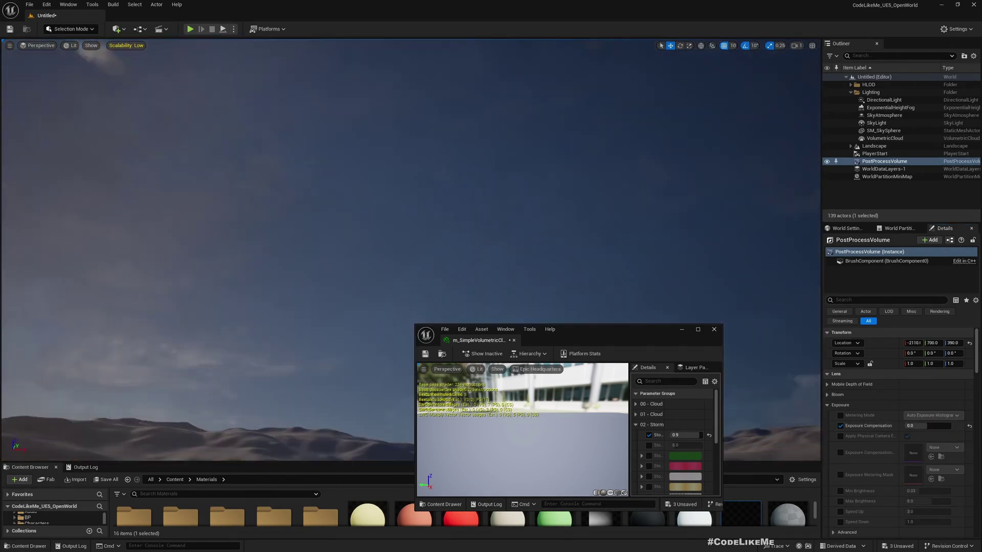
Move the floating material instance window up and to the right over the level.
right_click_drag(358, 256, 420, 219)
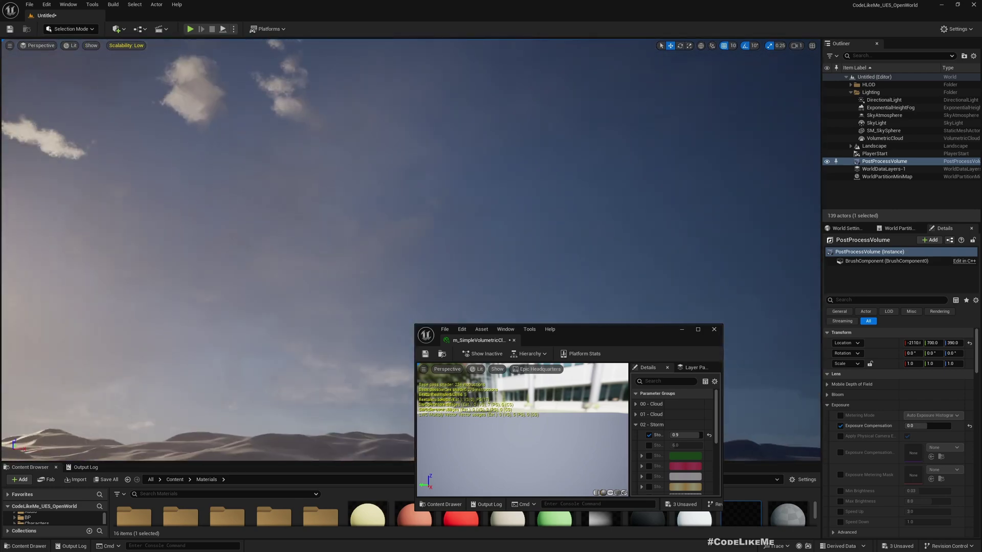
right_click_drag(256, 163, 285, 179)
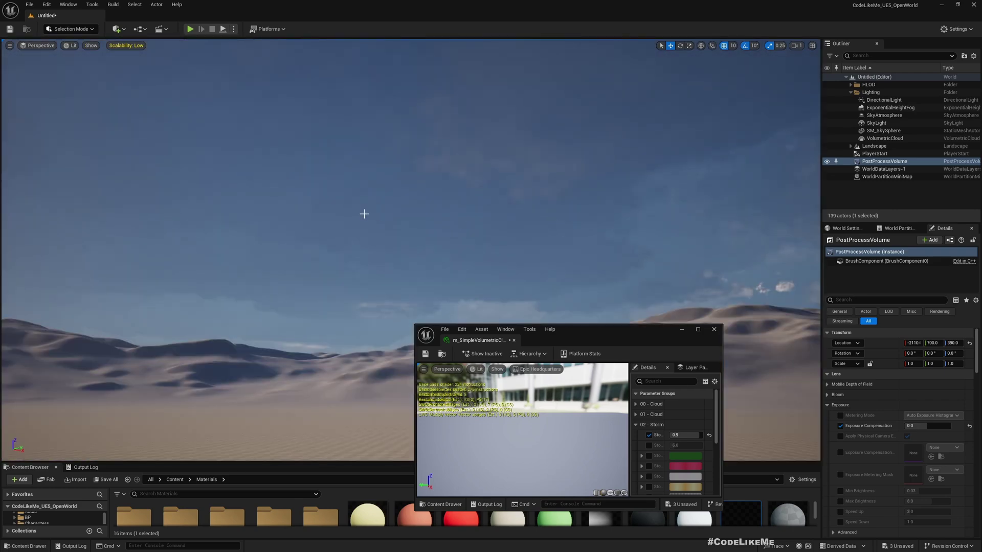
right_click_drag(364, 214, 443, 271)
left_click_drag(584, 341, 760, 243)
mouse_move(358, 255)
right_mouse_down()
mouse_move(353, 277)
mouse_move(373, 264)
right_mouse_up()
left_click_drag(769, 241, 565, 200)
Dock the material instance, enable the Storm_AlbedoColor override, and float it back out.
scroll(652, 294, "down", 3)
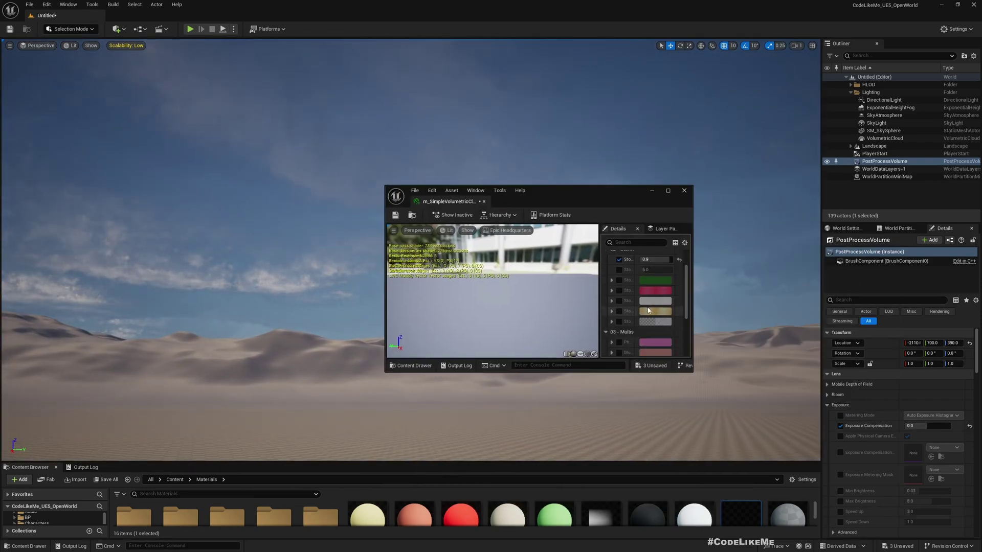
scroll(650, 307, "up", 1)
left_click_drag(453, 203, 277, 20)
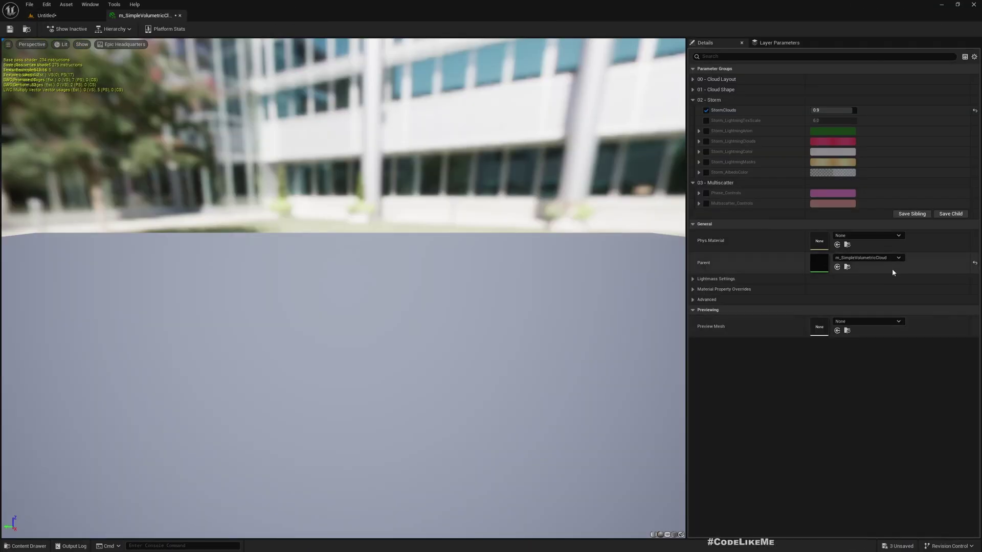
left_click(706, 173)
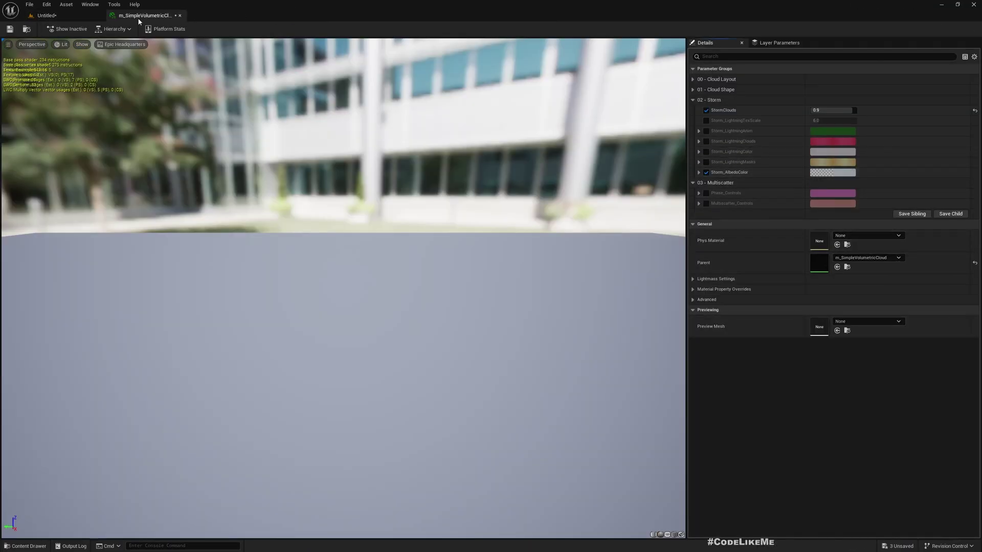
left_click_drag(139, 16, 128, 284)
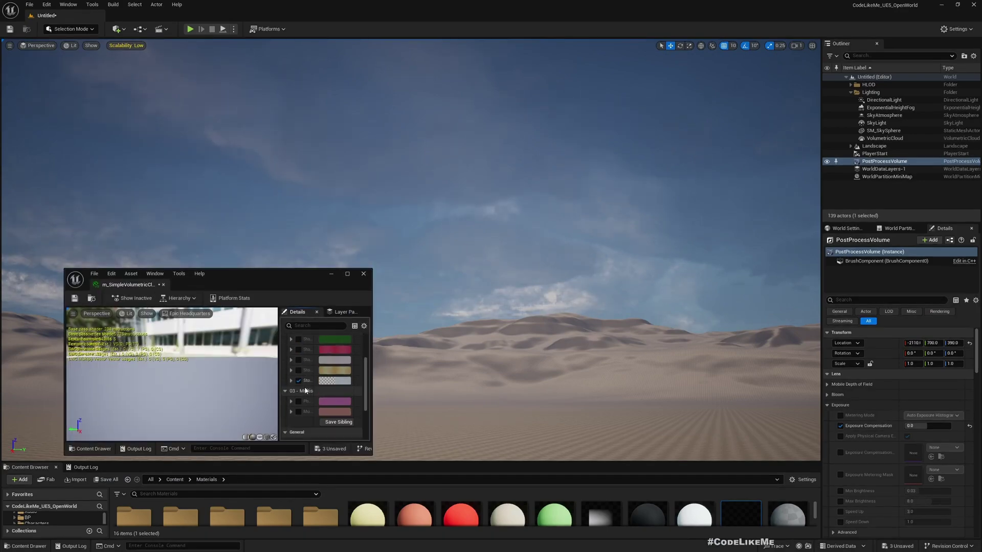
Set Storm_AlbedoColor to a dark, desaturated blue (hue about 192) and view the clouds.
left_click(343, 381)
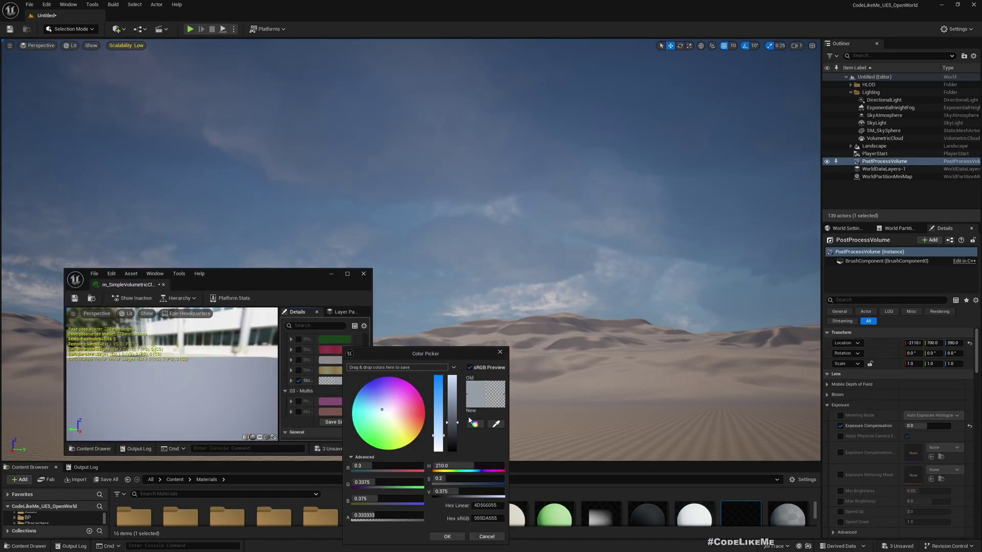
mouse_move(455, 426)
left_mouse_down()
mouse_move(453, 446)
mouse_move(415, 433)
mouse_move(419, 422)
mouse_move(412, 442)
mouse_move(438, 403)
left_mouse_up()
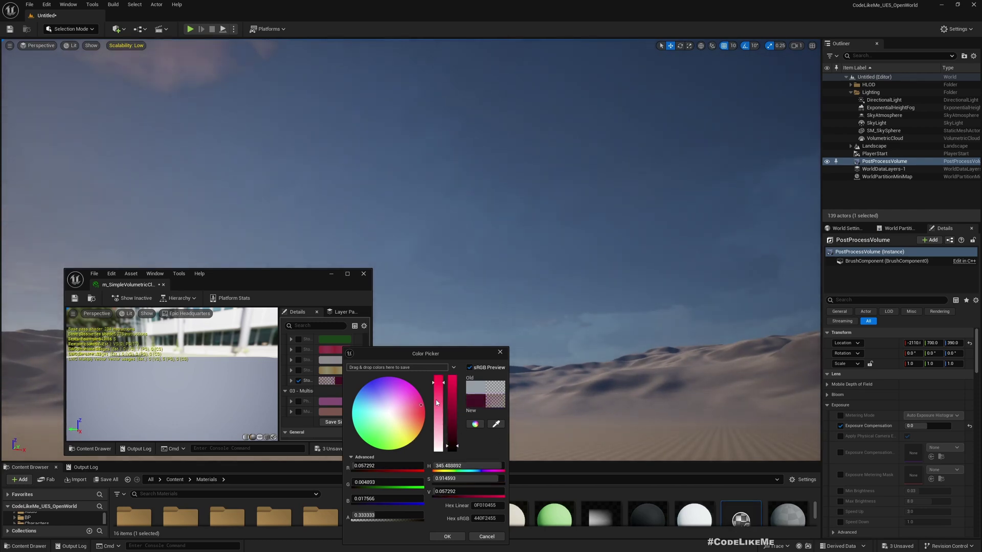
left_click(455, 427)
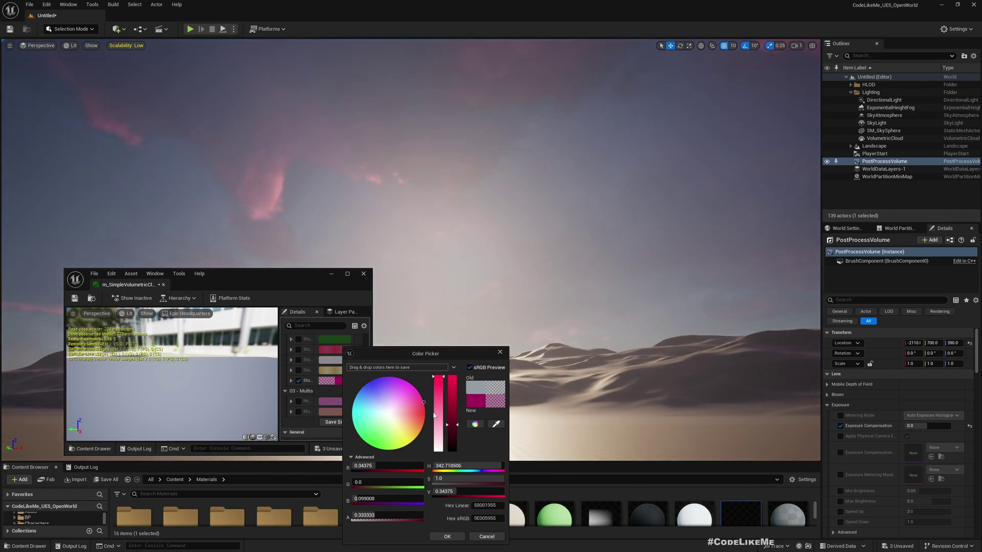
left_click_drag(434, 416, 438, 441)
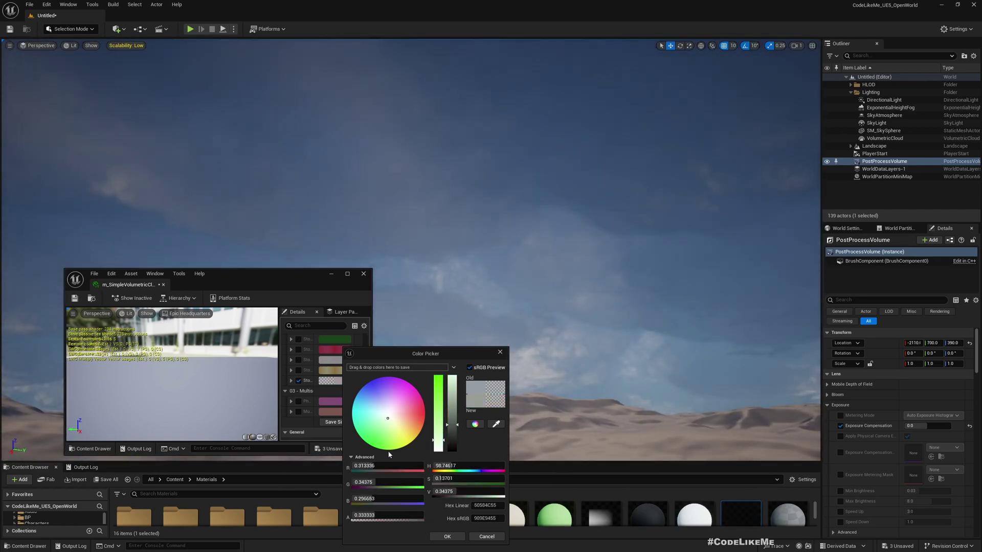
left_click(375, 411)
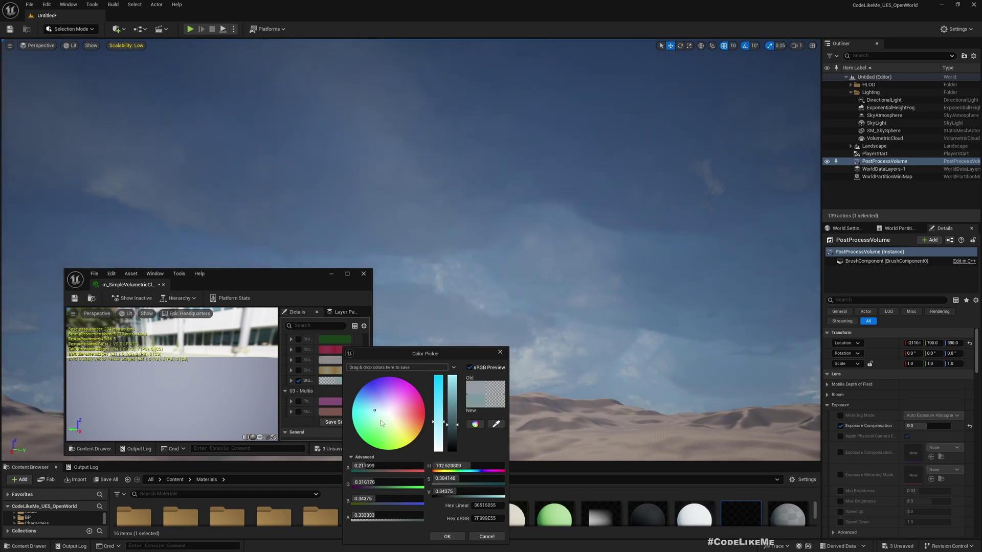
left_click_drag(453, 425, 457, 440)
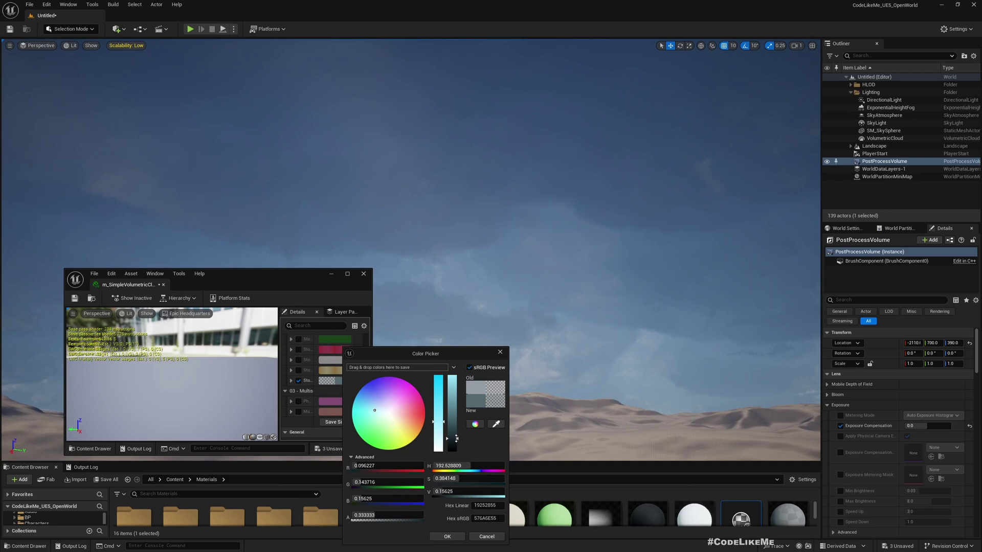
left_click(446, 537)
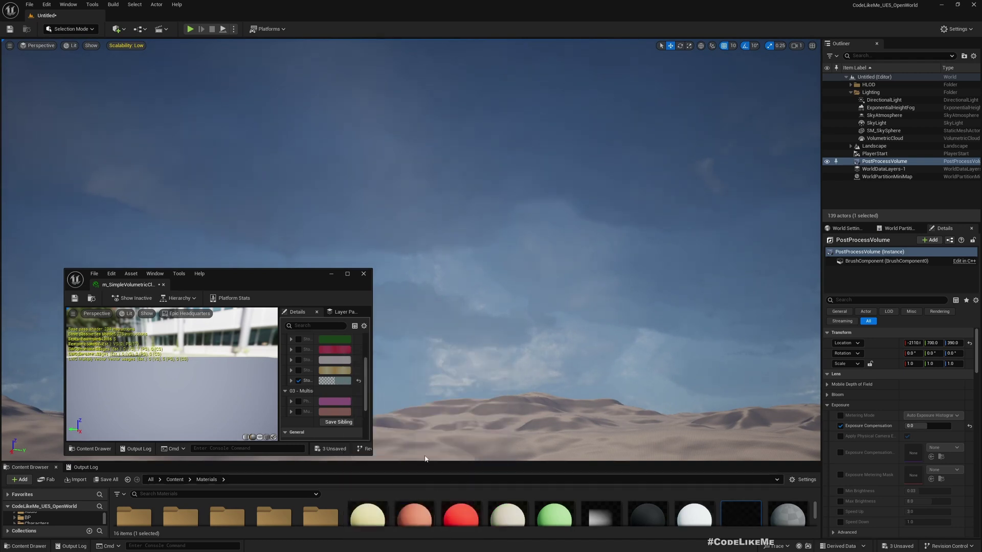
scroll(356, 368, "up", 2)
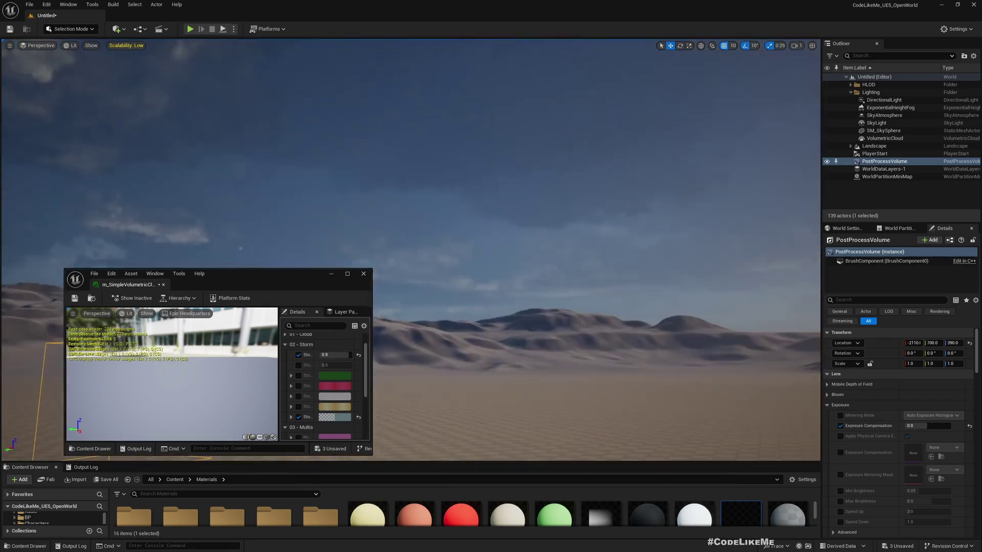
mouse_move(460, 255)
right_mouse_down()
mouse_move(461, 215)
mouse_move(461, 246)
right_mouse_up()
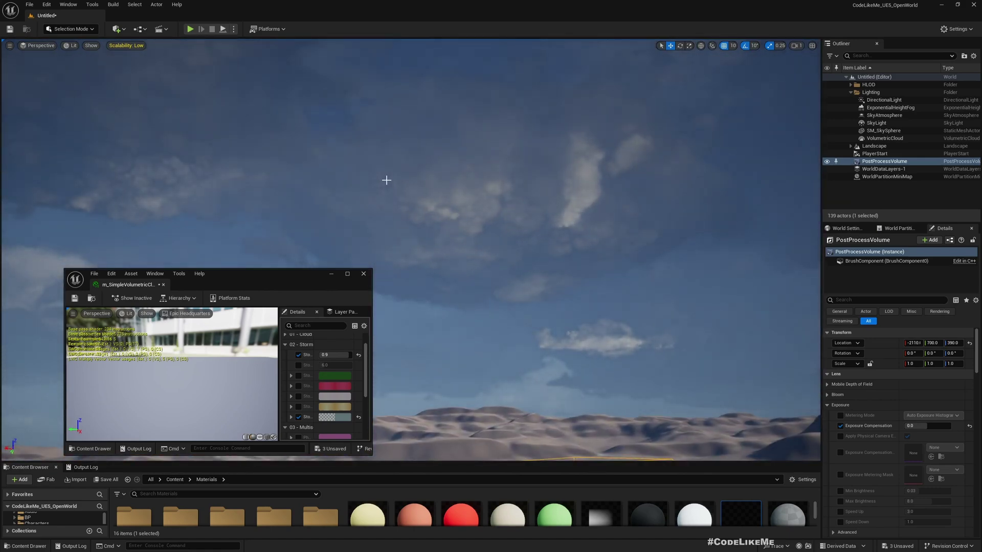
Rotate the directional light to lower the sun, then check the darker sky over the desert.
right_click_drag(386, 180, 407, 197)
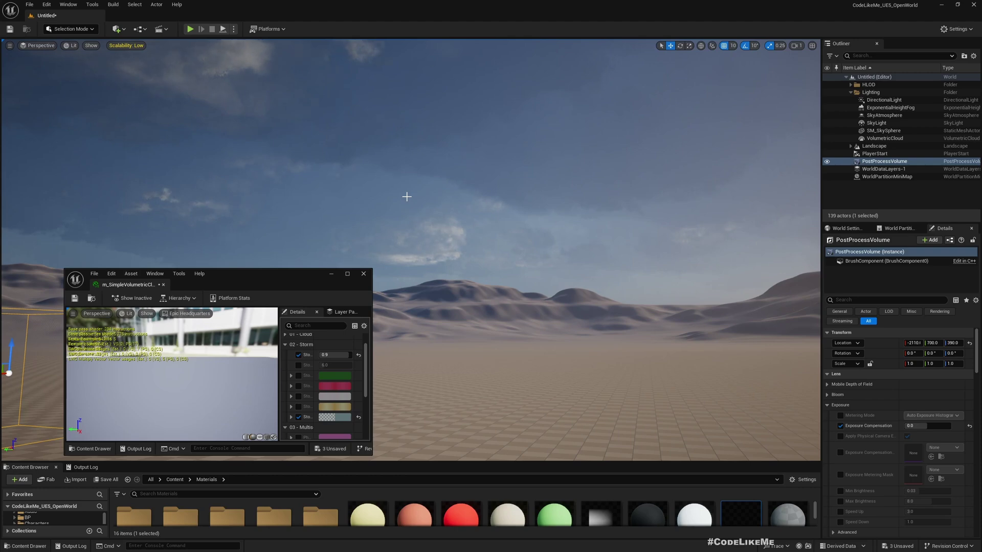
left_click_drag(407, 197, 481, 203, "ctrl")
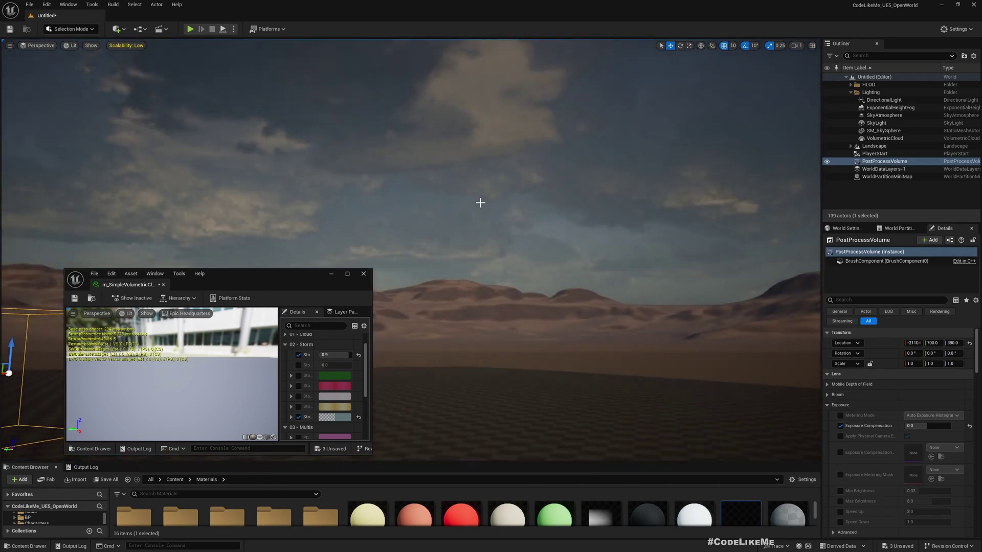
mouse_move(551, 276)
right_mouse_down()
mouse_move(554, 230)
mouse_move(550, 277)
right_mouse_up()
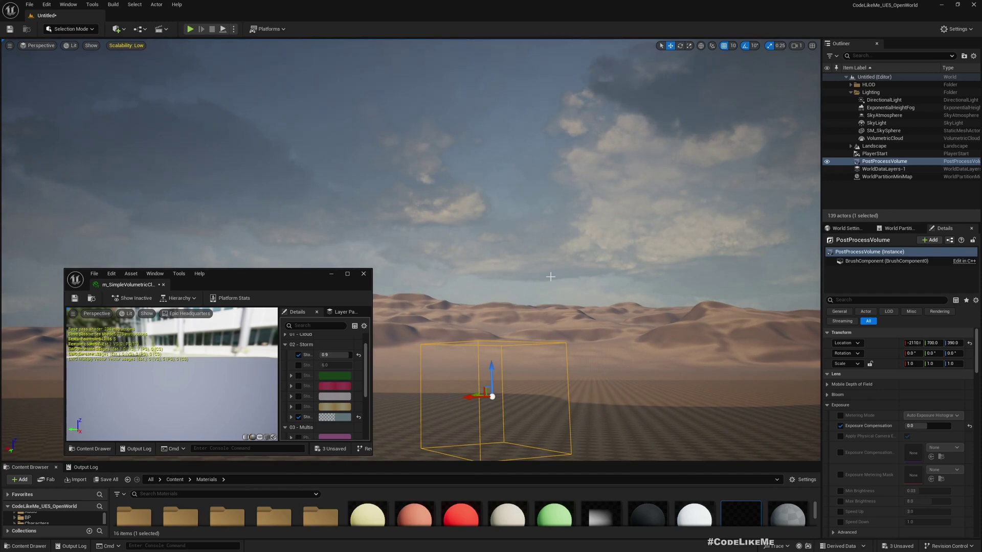
Set the PostProcessVolume's Exposure Compensation to -1.
left_click(884, 99)
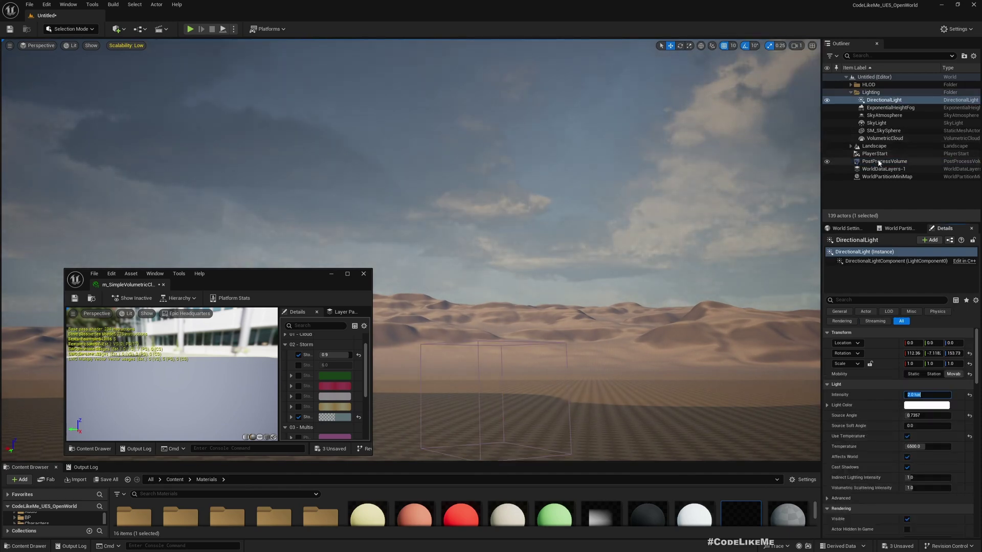
left_click(879, 162)
left_click(930, 427)
type("-")
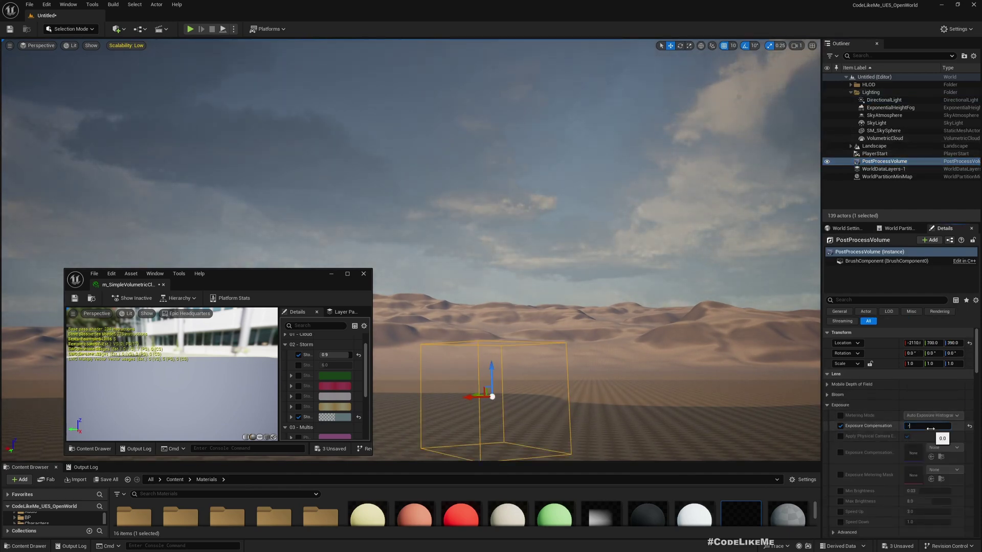
type("1")
key("Return")
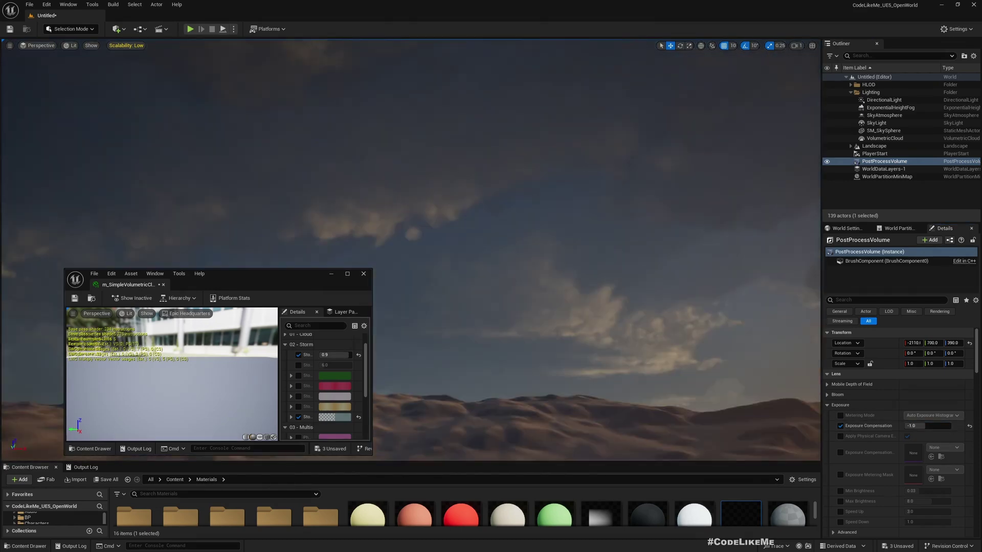
Check the horizon and sky, then dock the cloud material instance editor into the main window.
right_click_drag(410, 215, 419, 266)
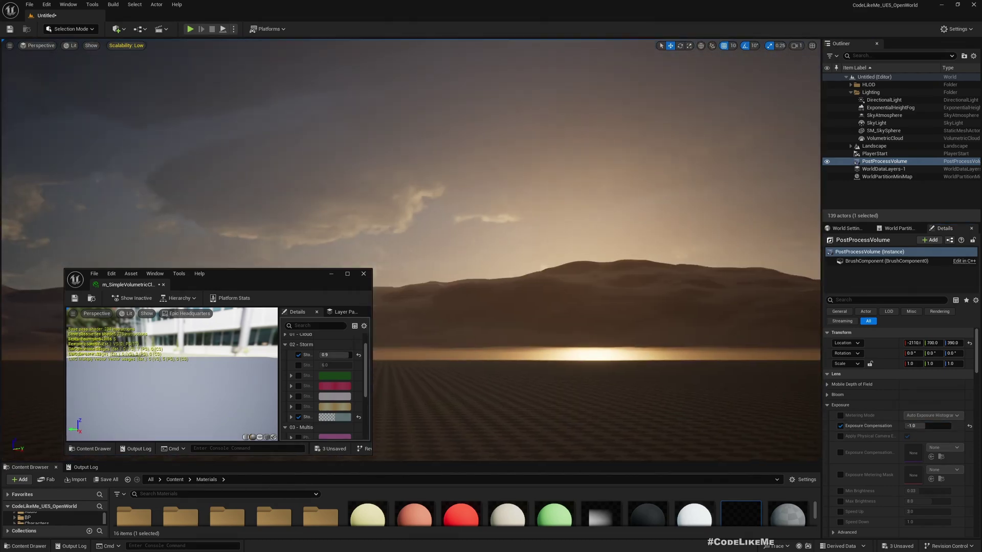
right_click_drag(454, 215, 454, 181)
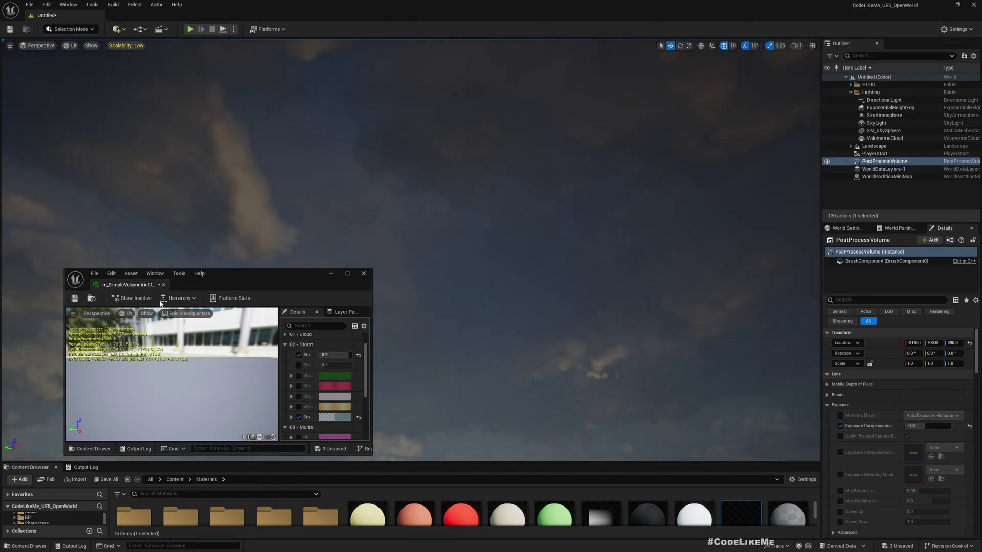
left_click_drag(146, 287, 215, 37)
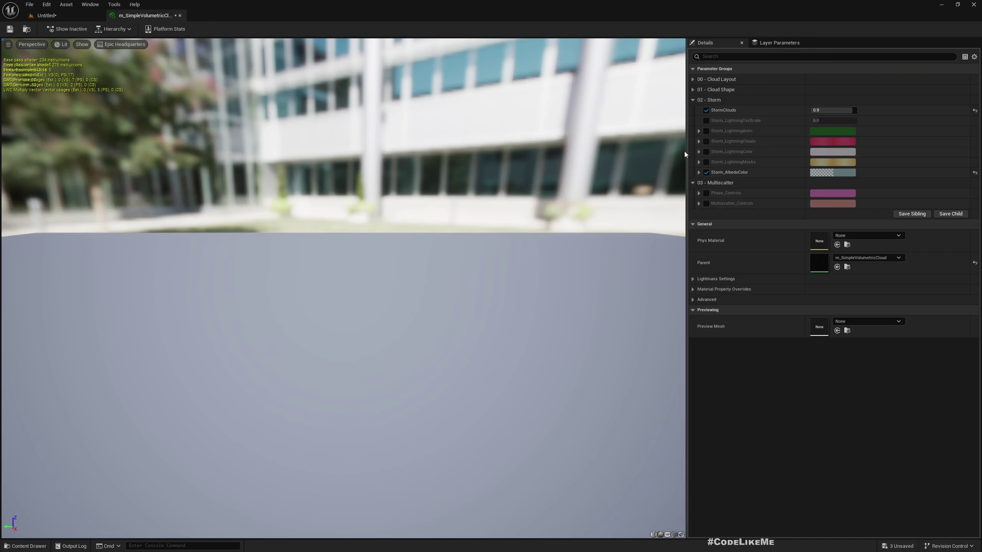
Widen the parameters panel and expand Storm_LightningMasks to show bias, strength and texture weight.
left_click_drag(687, 152, 628, 165)
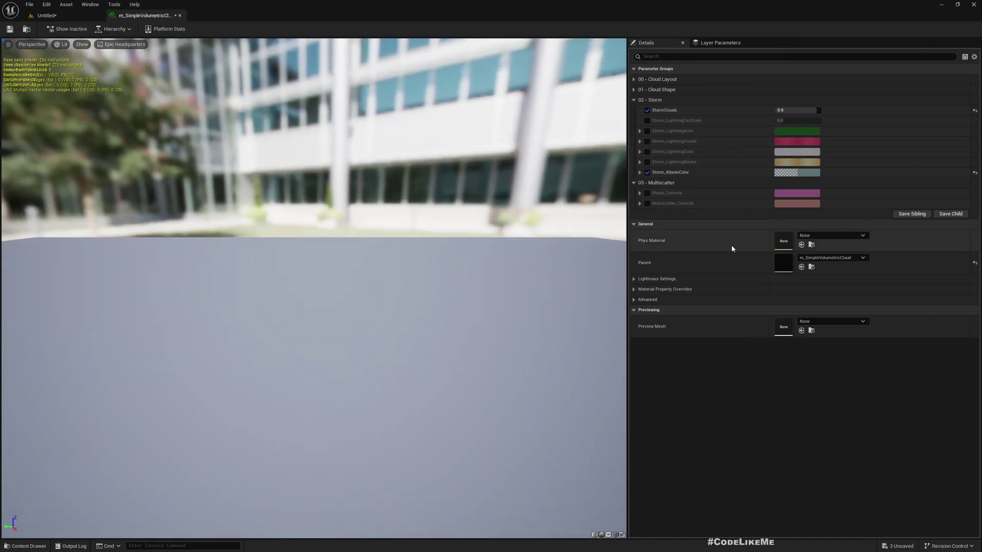
left_click(643, 161)
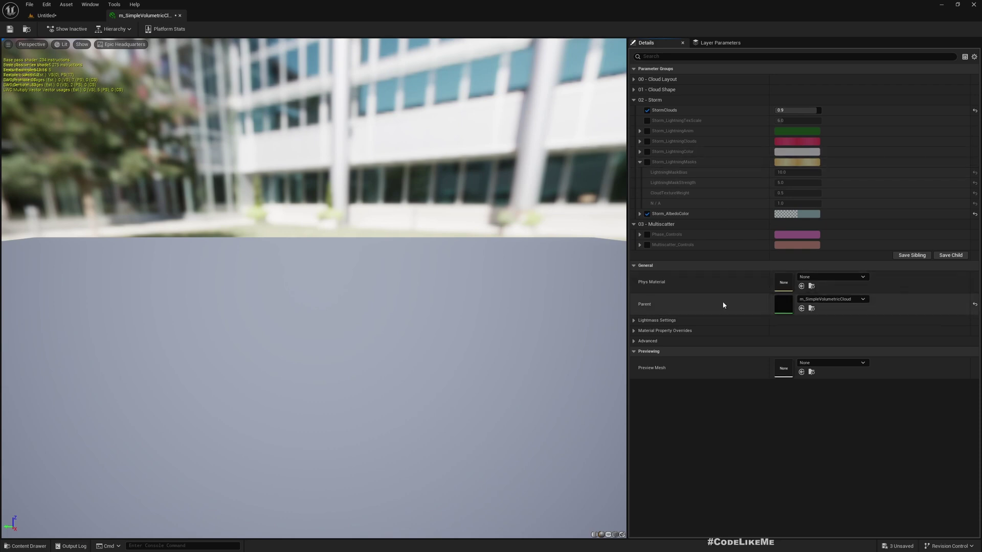
Open the parent m_SimpleVolumetricCloud material and pan its graph to the lightning parameter nodes.
double_click(781, 303)
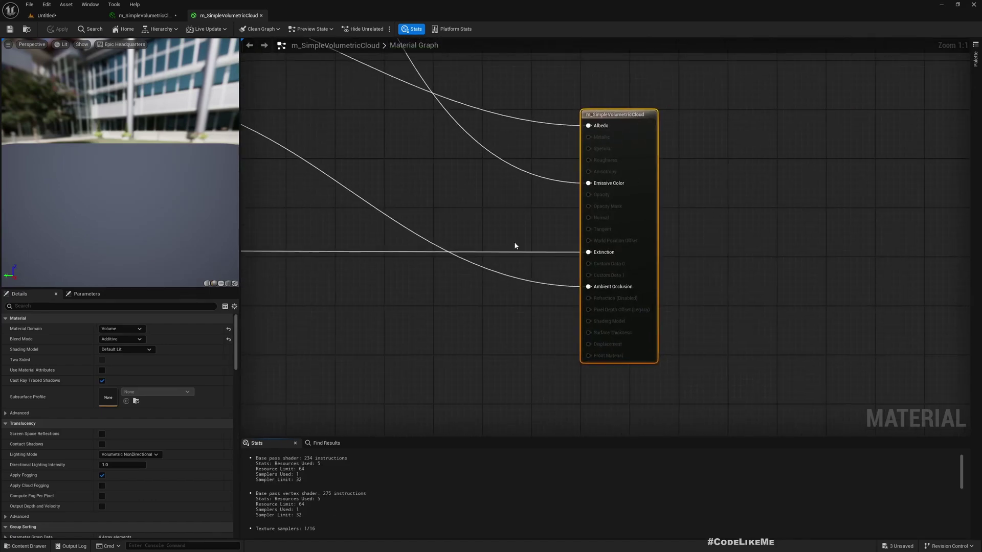
scroll(514, 241, "down", 5)
right_click_drag(548, 302, 730, 389)
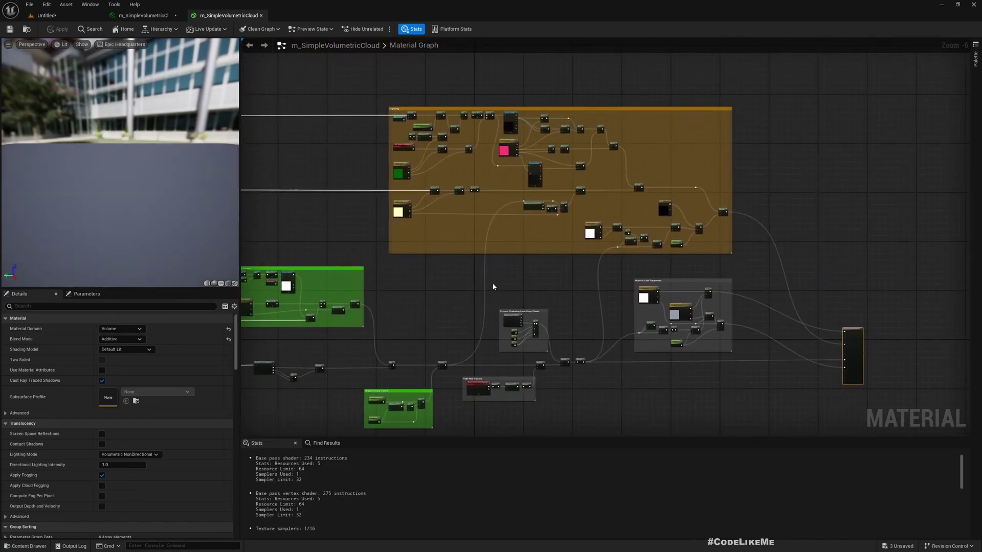
scroll(494, 287, "up", 7)
scroll(450, 337, "down", 6)
right_click_drag(342, 219, 439, 329)
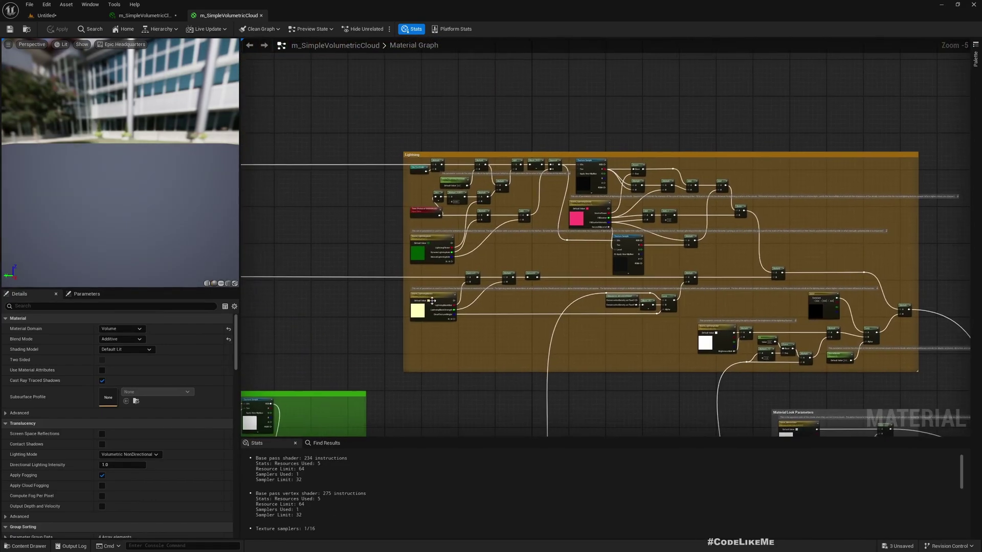
scroll(408, 215, "up", 6)
Inspect the Storm_LightningAnim and Storm_LightningMasks node descriptions, then return to the cloud instance.
left_click(407, 215)
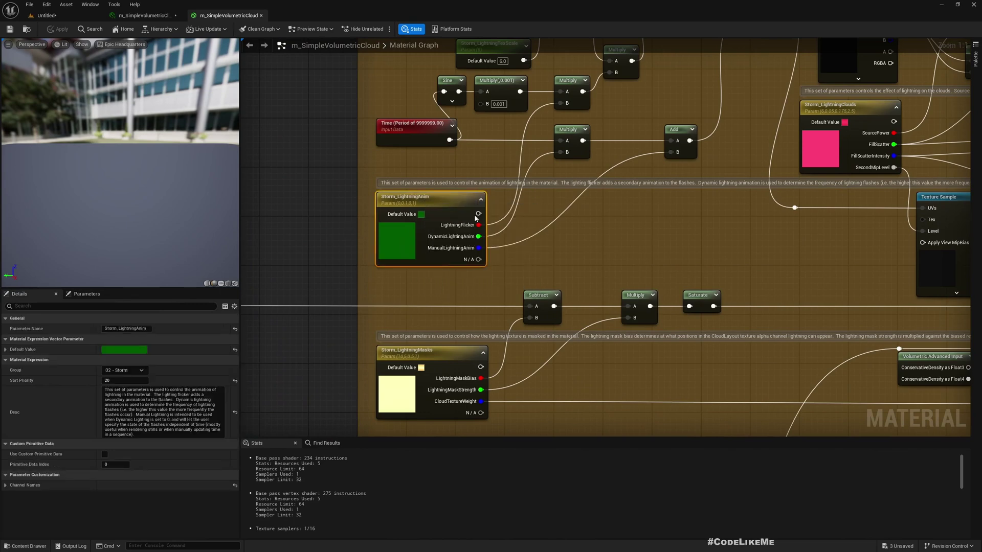
left_click(122, 410)
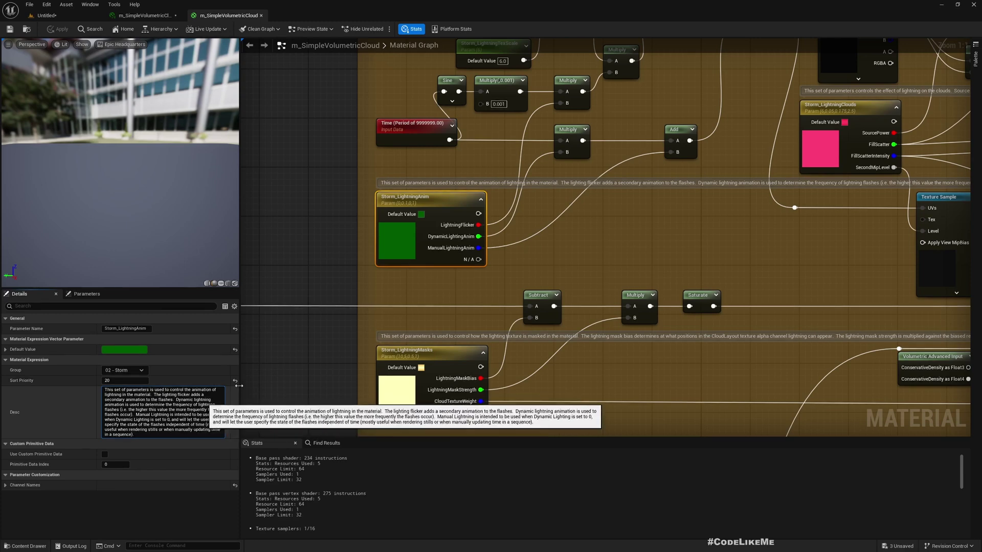
right_click_drag(286, 388, 340, 276)
left_click(504, 239)
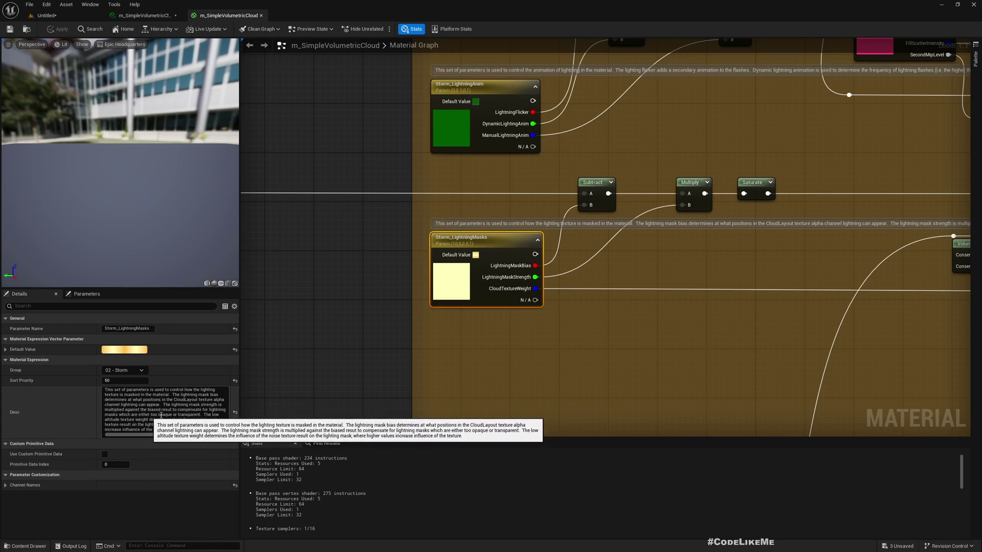
left_click(146, 15)
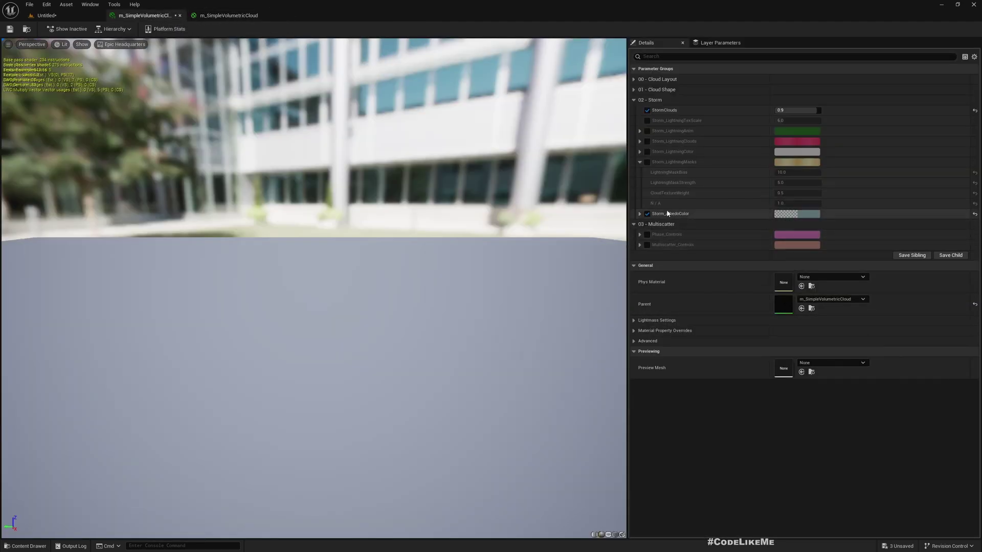
Enable the Storm_LightningMasks override and float the instance editor over the desert level.
left_click(647, 162)
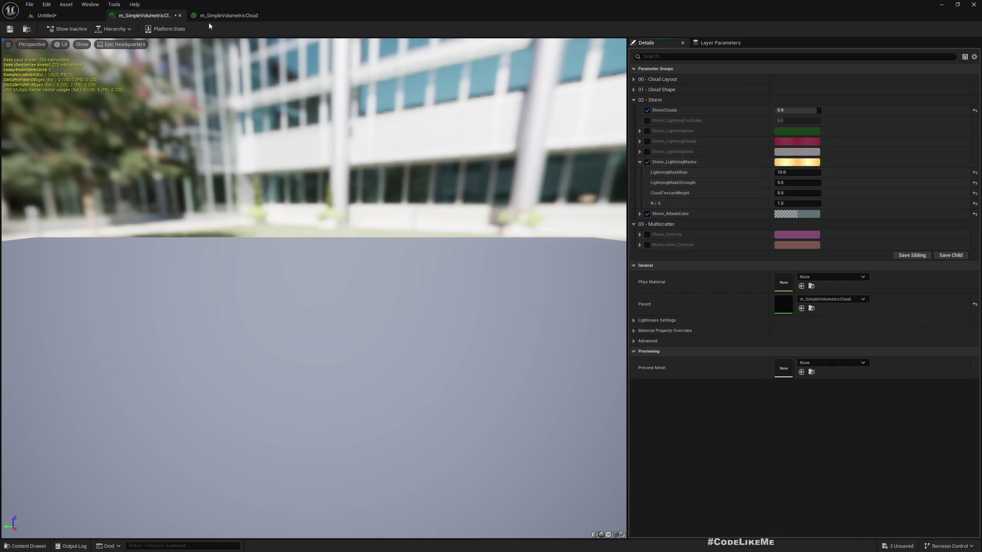
left_click_drag(155, 14, 148, 266)
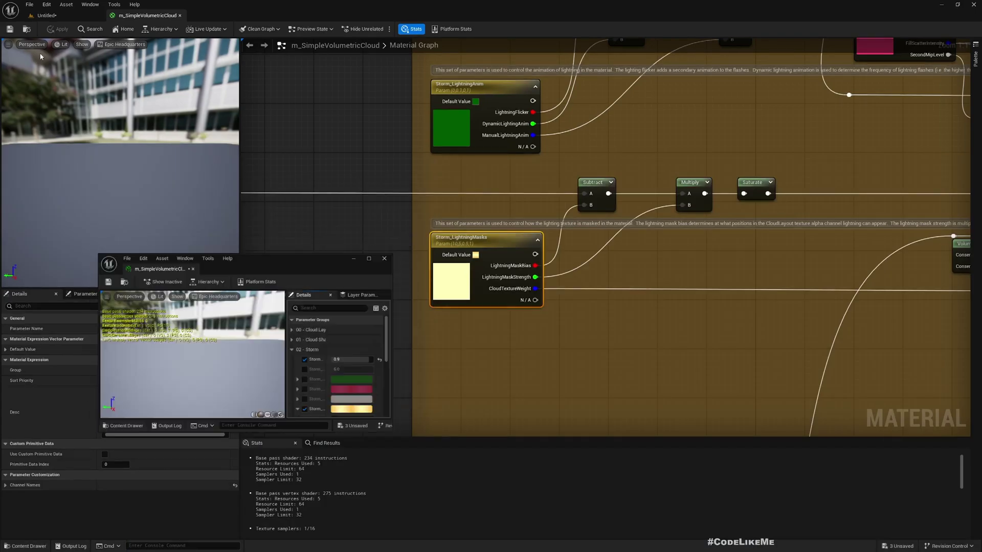
left_click(68, 15)
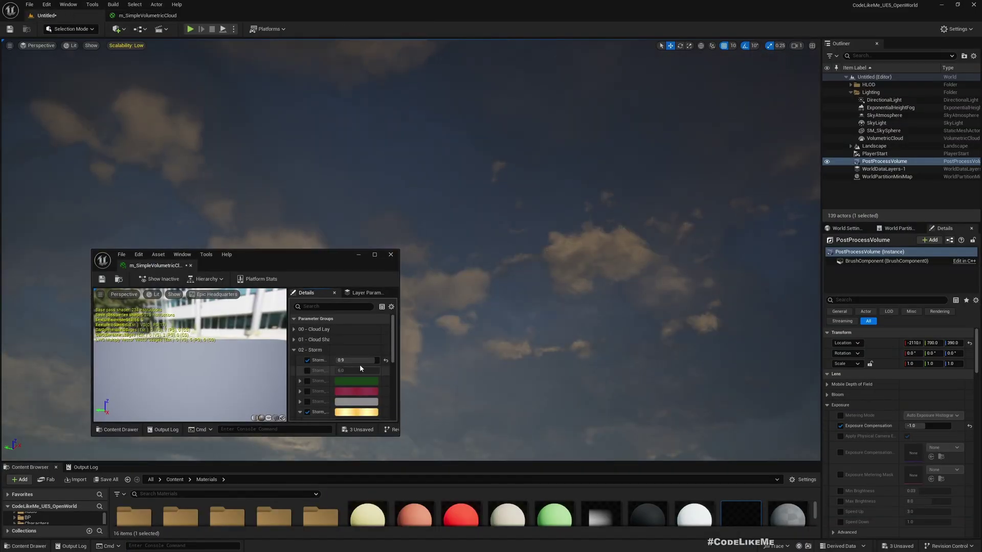
scroll(372, 377, "down", 3)
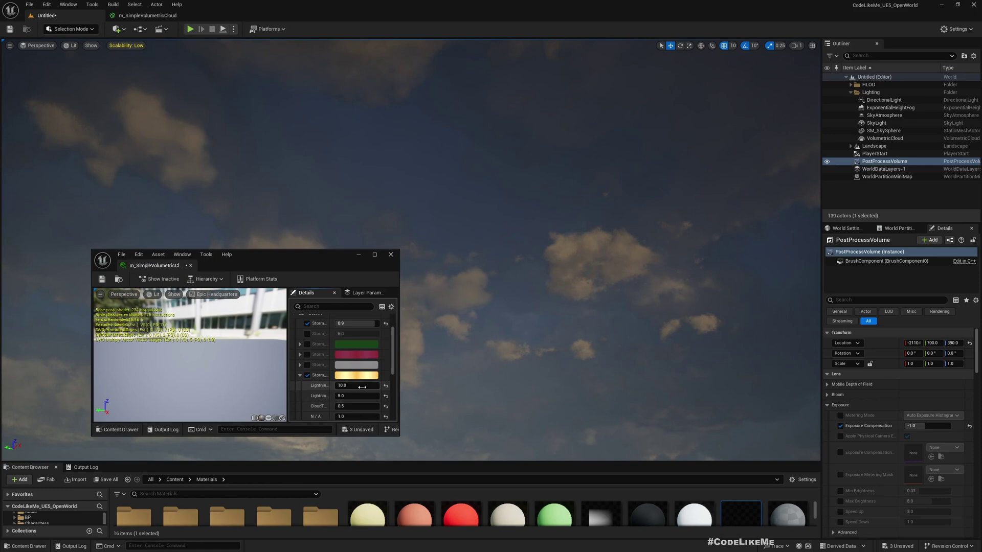
Set LightningMaskBias to 0 and check its effect on the desert sky.
type("0")
key("Return")
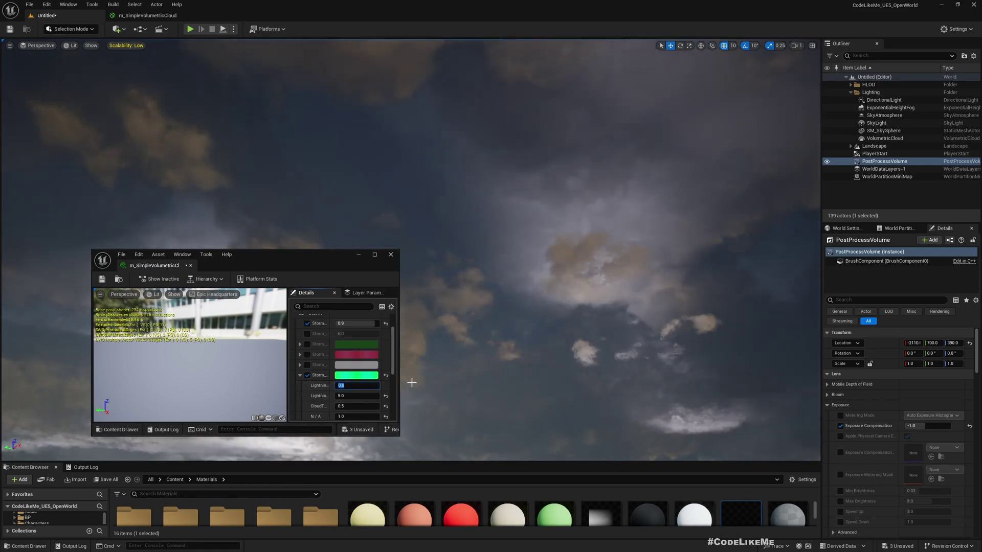
right_click_drag(534, 292, 543, 297)
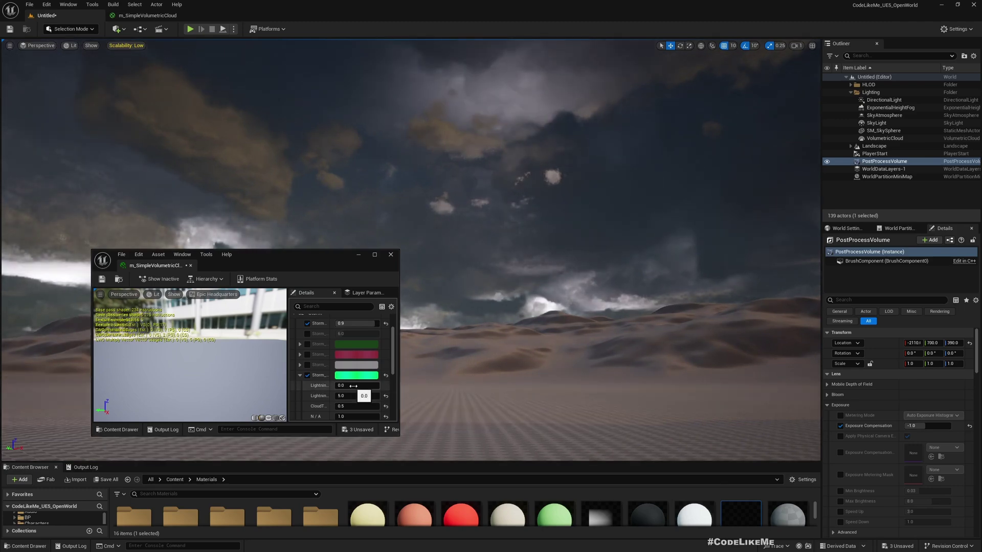
scroll(361, 385, "down", 2)
scroll(364, 392, "up", 3)
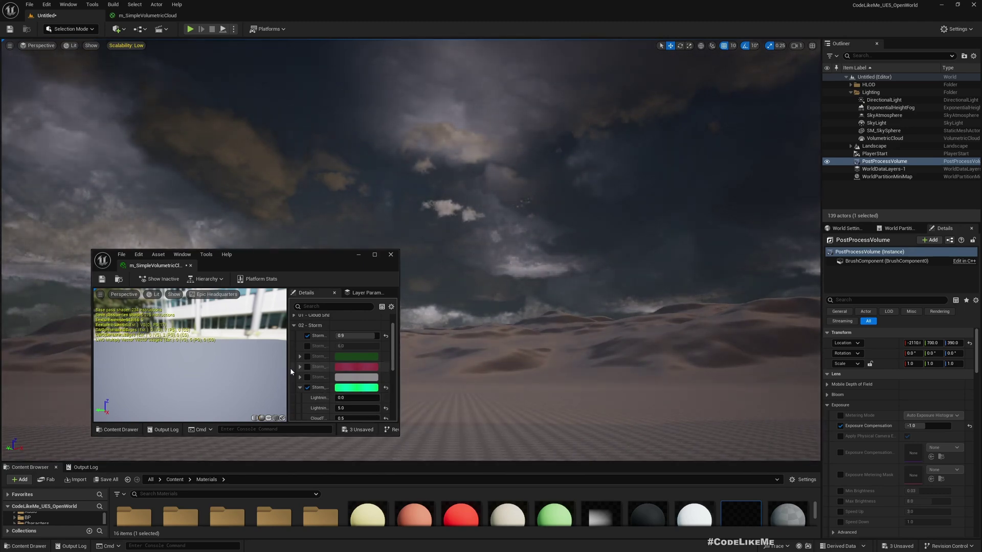
left_click_drag(288, 368, 180, 372)
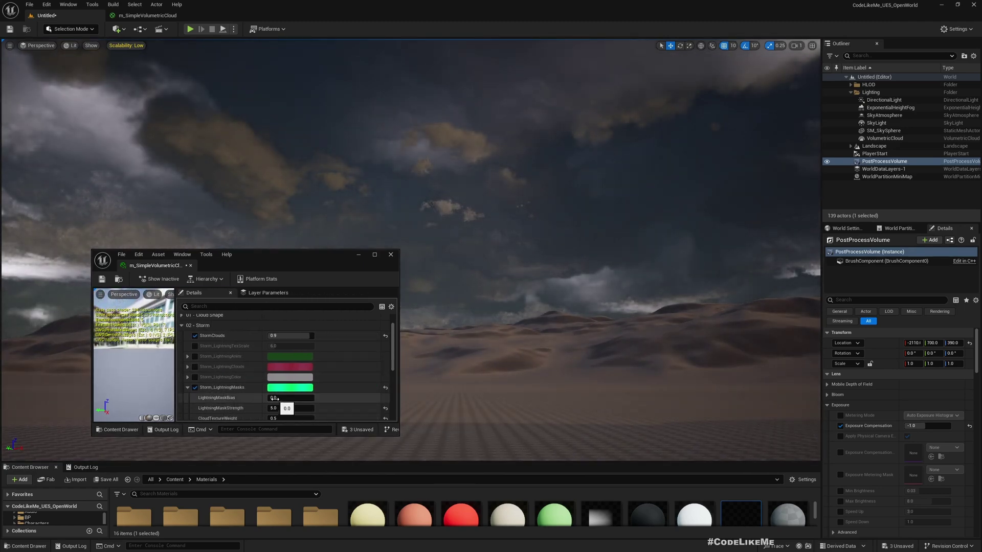
Try LightningMaskBias at 0.1 and 0.01, settle on 0.3, and view the lit clouds.
left_click(295, 398)
type("0.1")
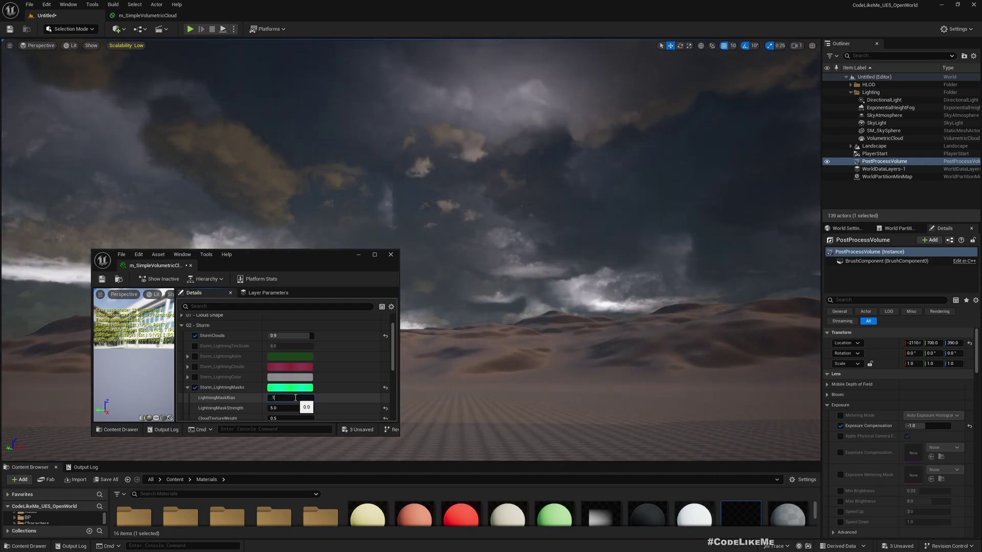
key("Return")
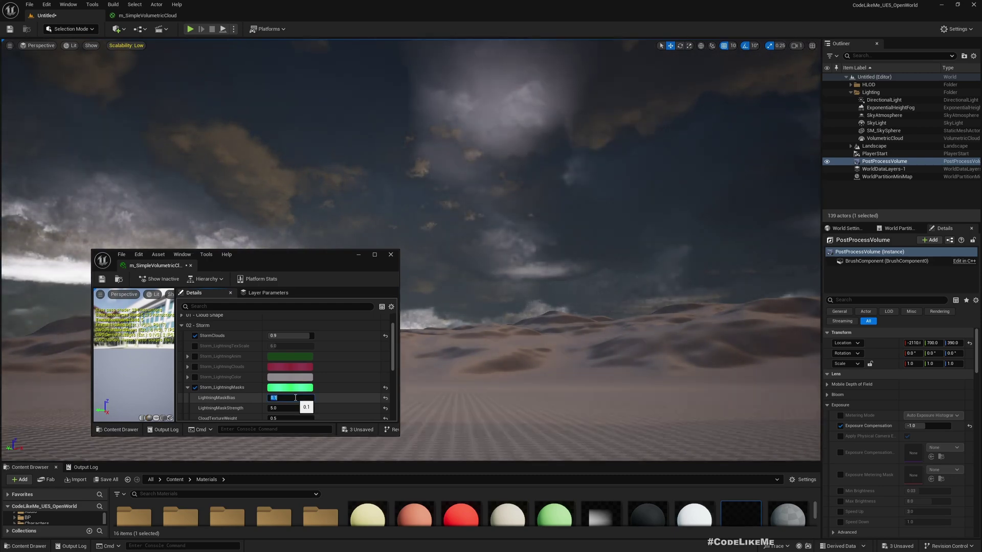
type("0.01")
key("Return")
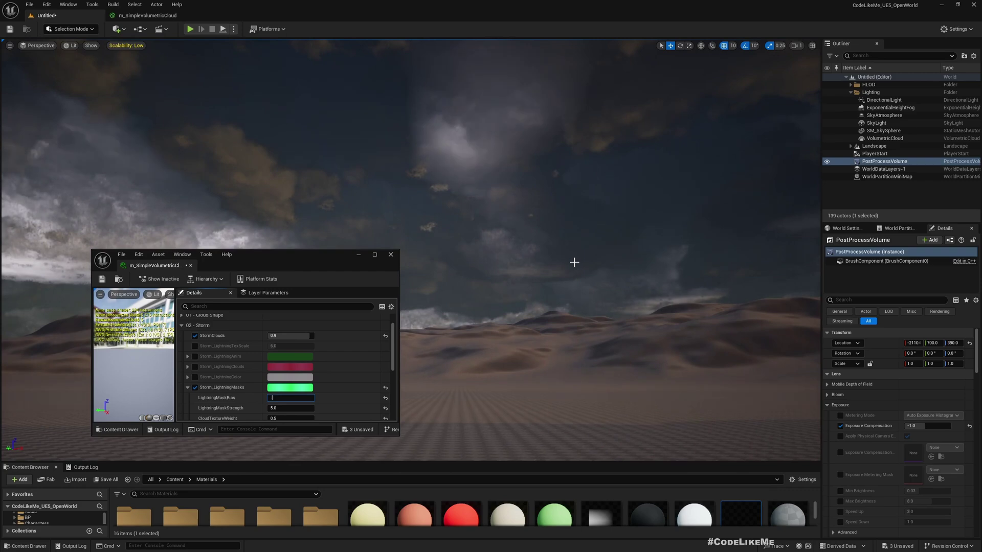
type("0.3")
key("Return")
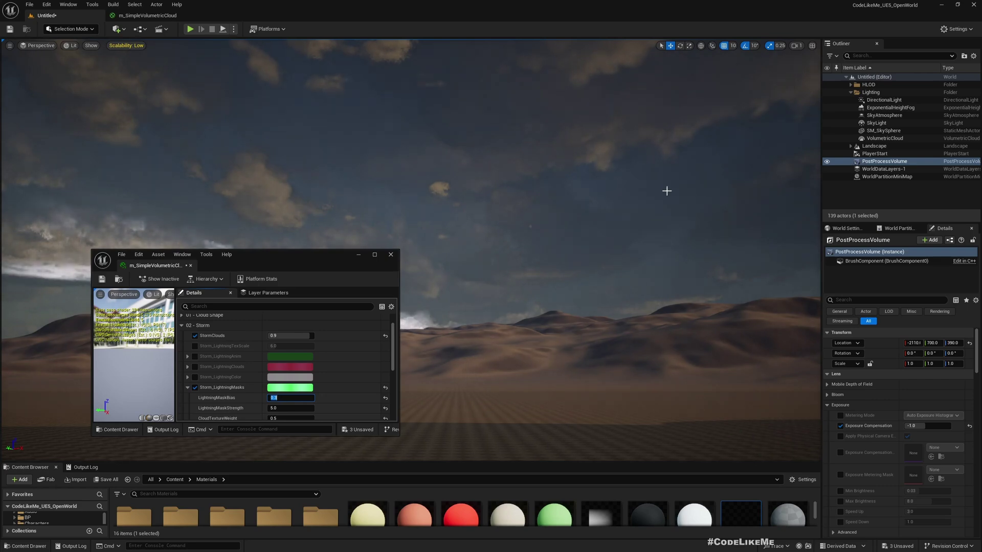
right_click_drag(667, 191, 432, 231)
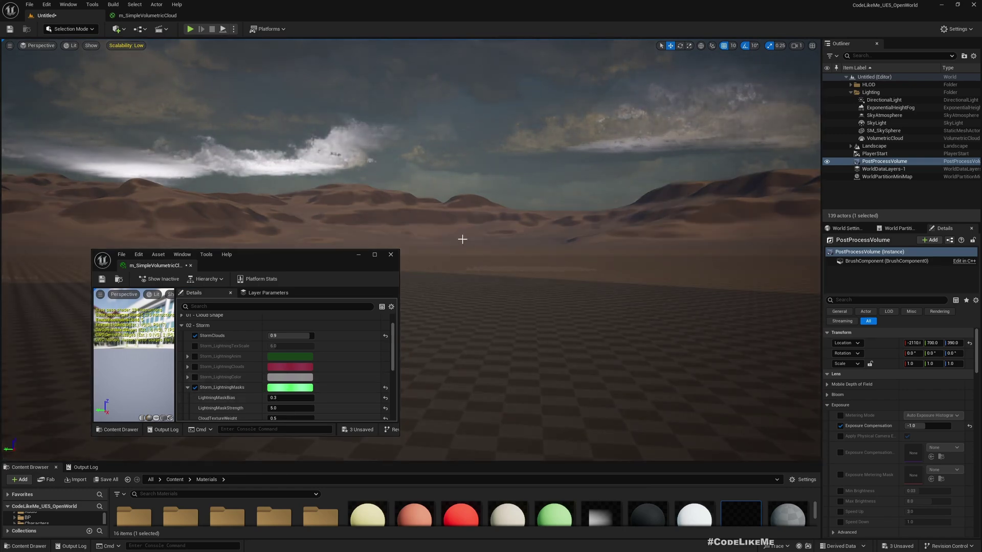
mouse_move(462, 234)
right_mouse_down()
mouse_move(462, 194)
mouse_move(462, 235)
right_mouse_up()
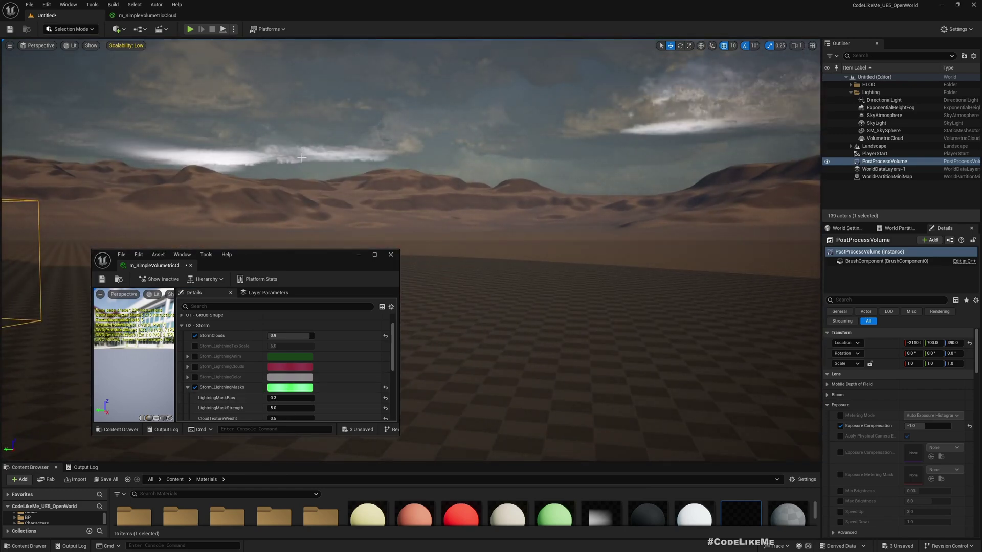
right_click_drag(323, 148, 303, 162)
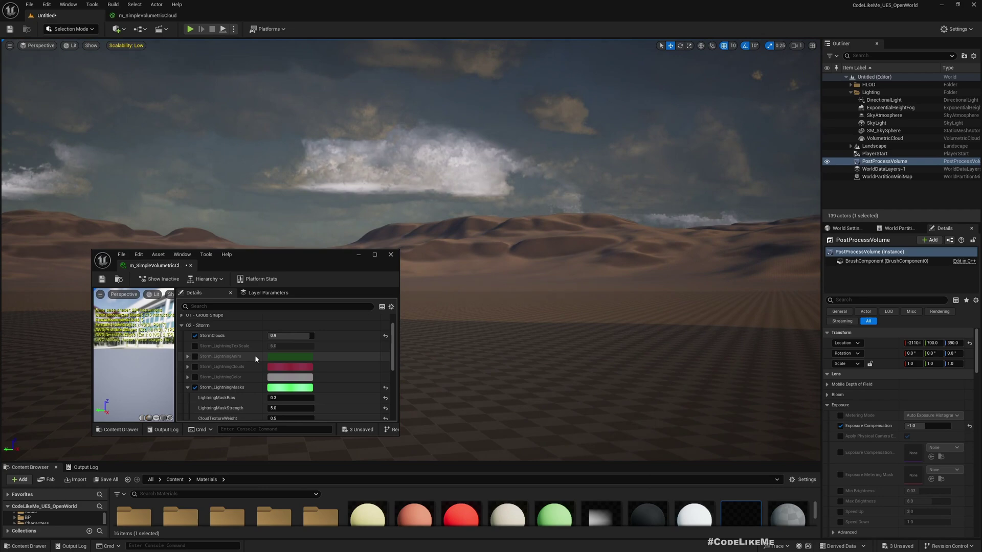
Expand Storm_LightningAnim and set DynamicLightingAnim to 1.0.
left_click(188, 357)
scroll(230, 351, "down", 1)
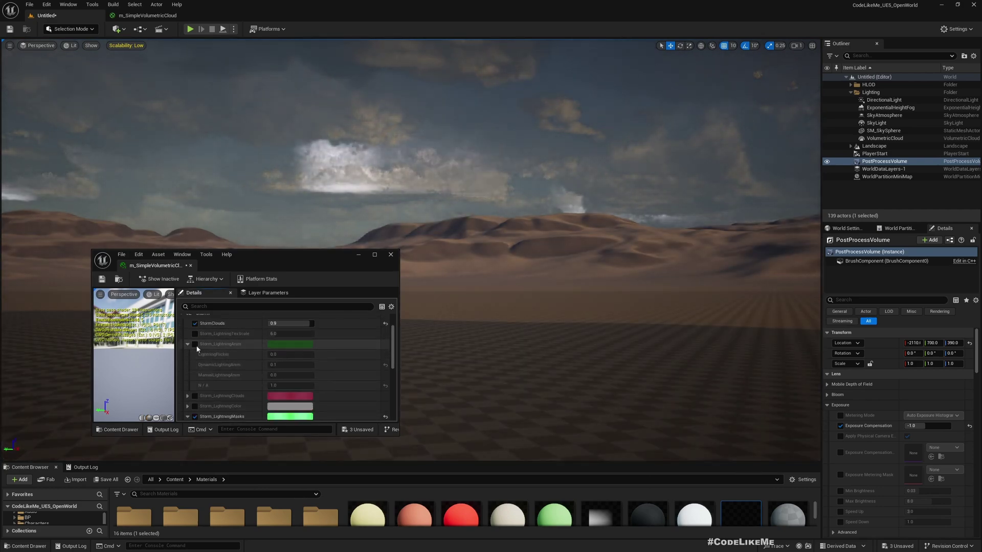
left_click(285, 364)
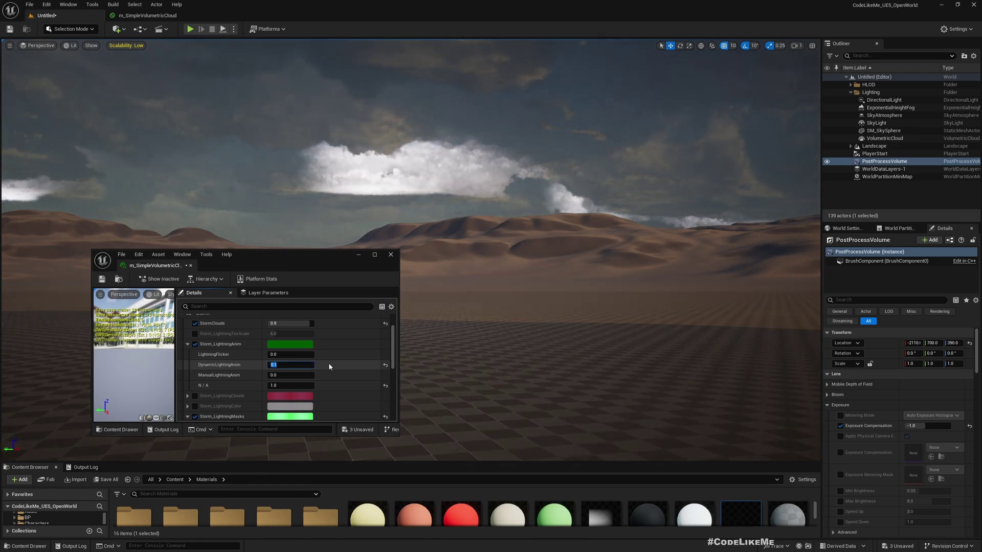
type("1")
key("Return")
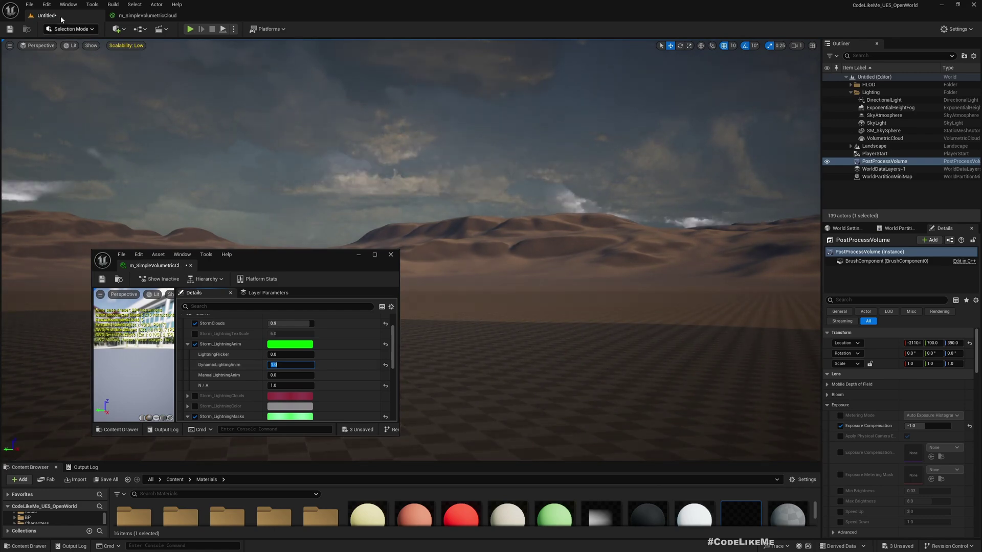
Read the Storm_LightningAnim node's description in the base cloud material graph.
left_click(147, 18)
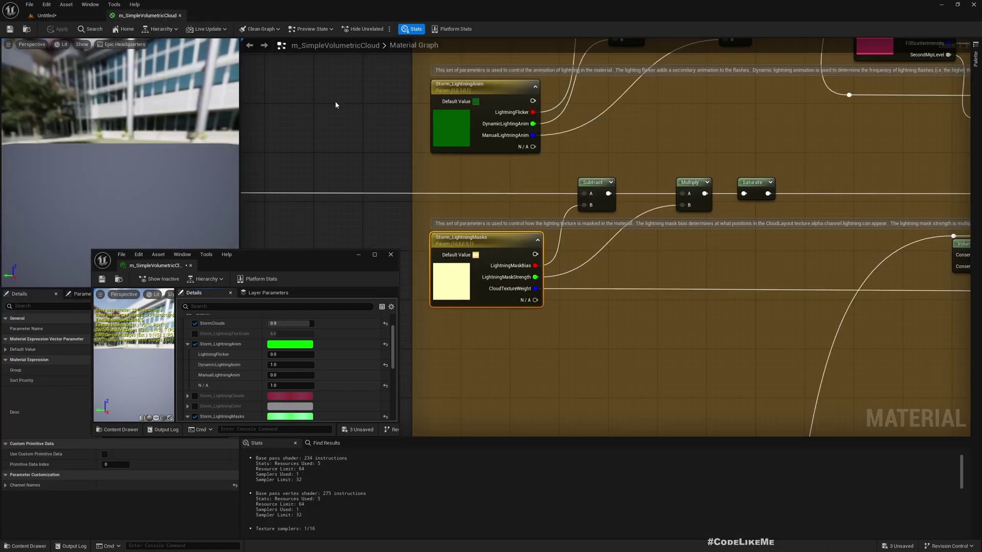
right_click_drag(335, 105, 348, 140)
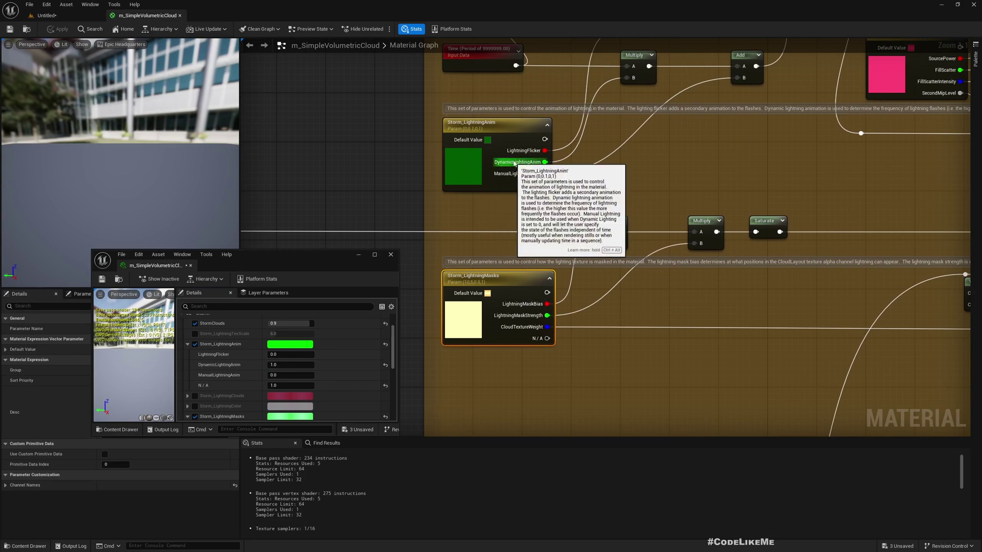
left_click(499, 131)
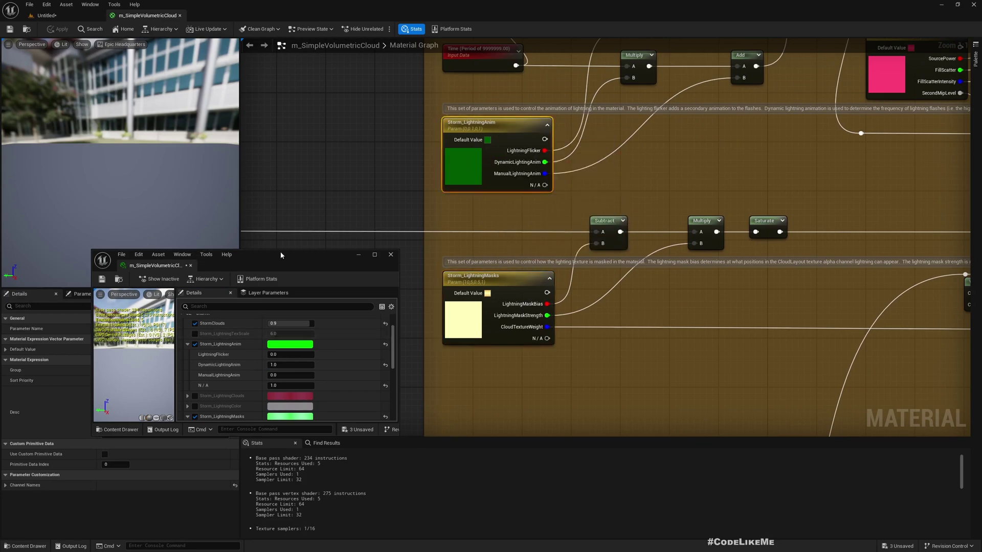
left_click_drag(281, 255, 517, 270)
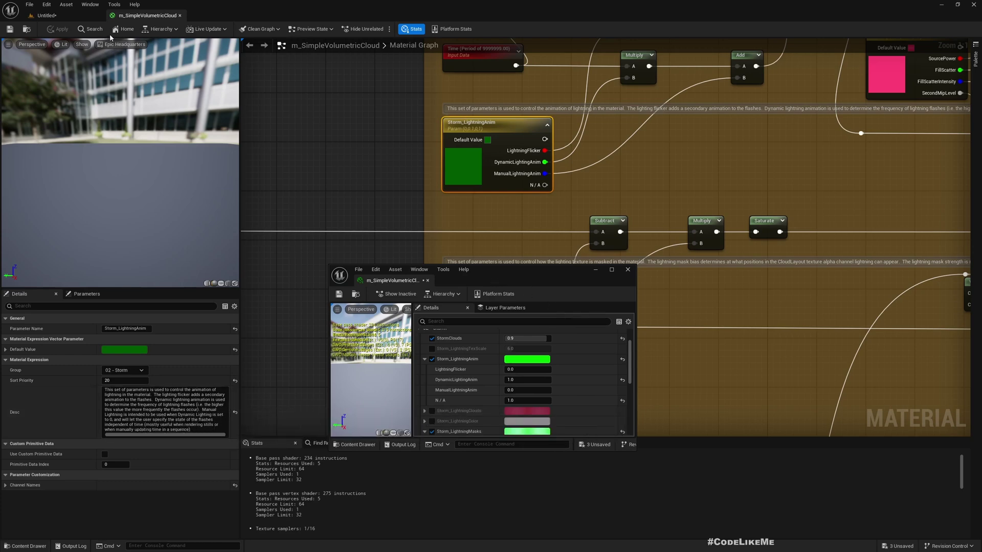
Back in the level view, re-enter the DynamicLightingAnim value.
left_click(46, 16)
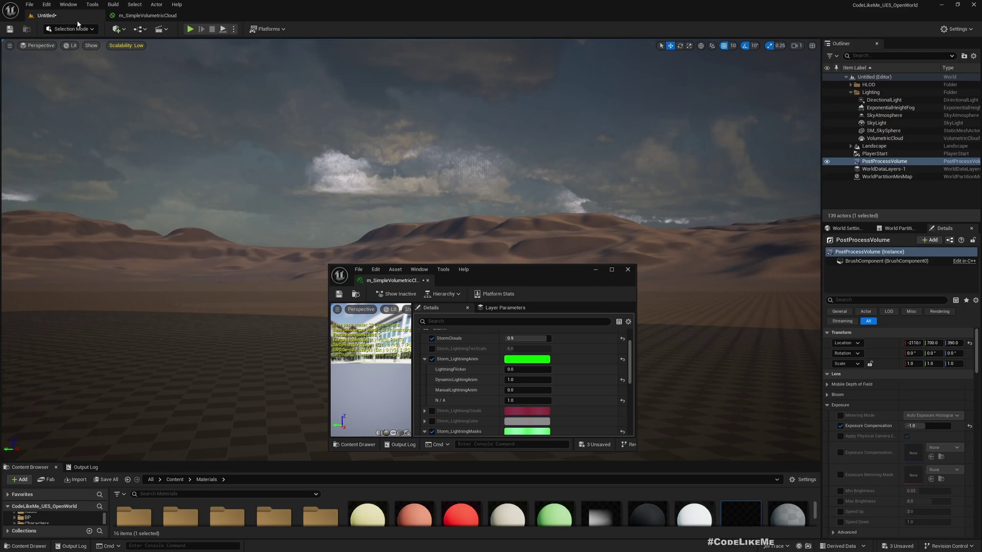
left_click(529, 381)
type("1")
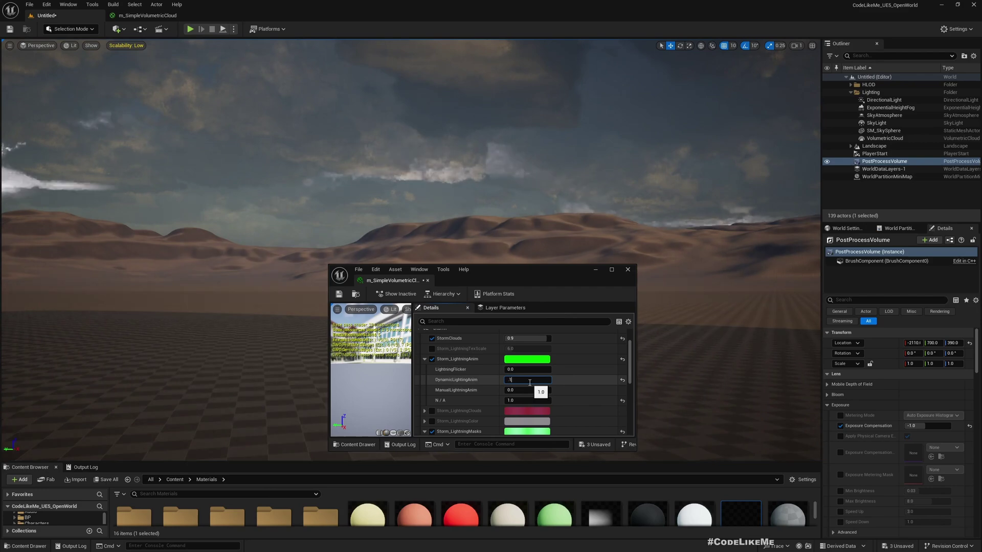
key("Return")
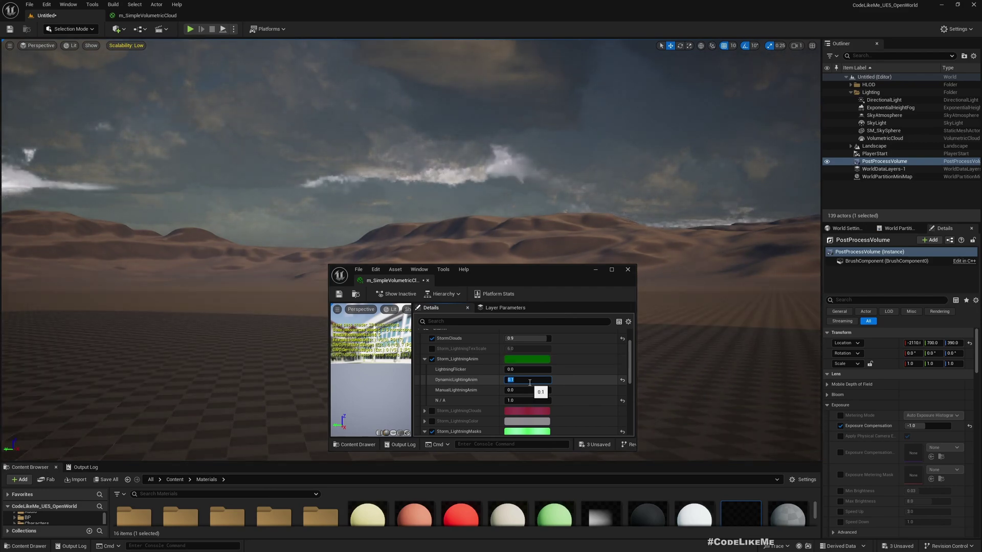
Set LightningMaskStrength to 0.1.
scroll(532, 381, "down", 2)
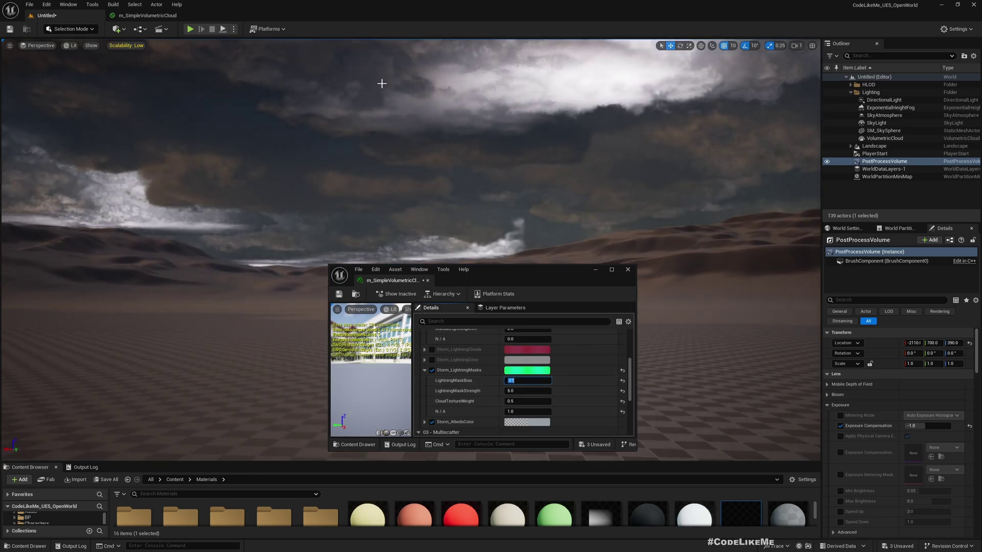
type("0.01")
left_click(522, 391)
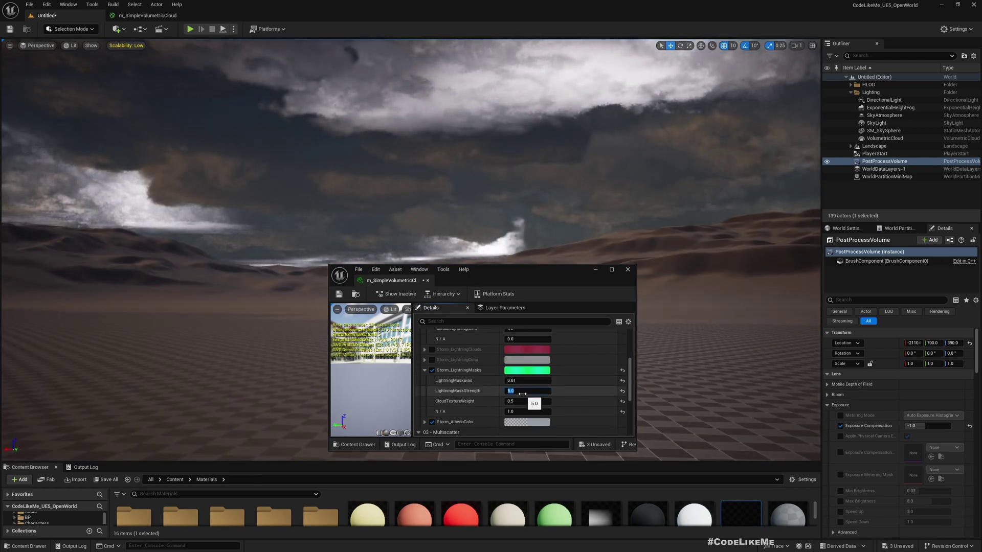
type("1")
key("Return")
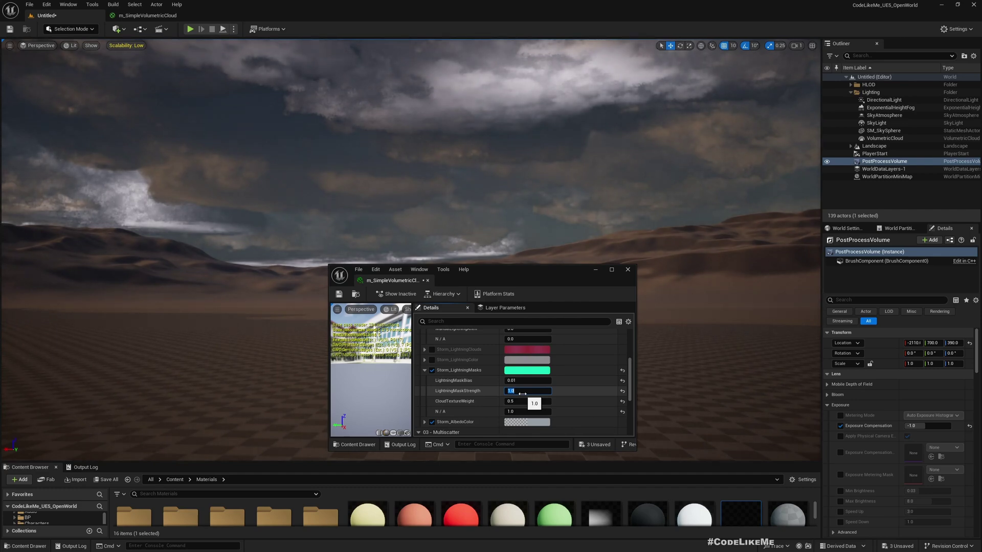
type("0.1")
key("Return")
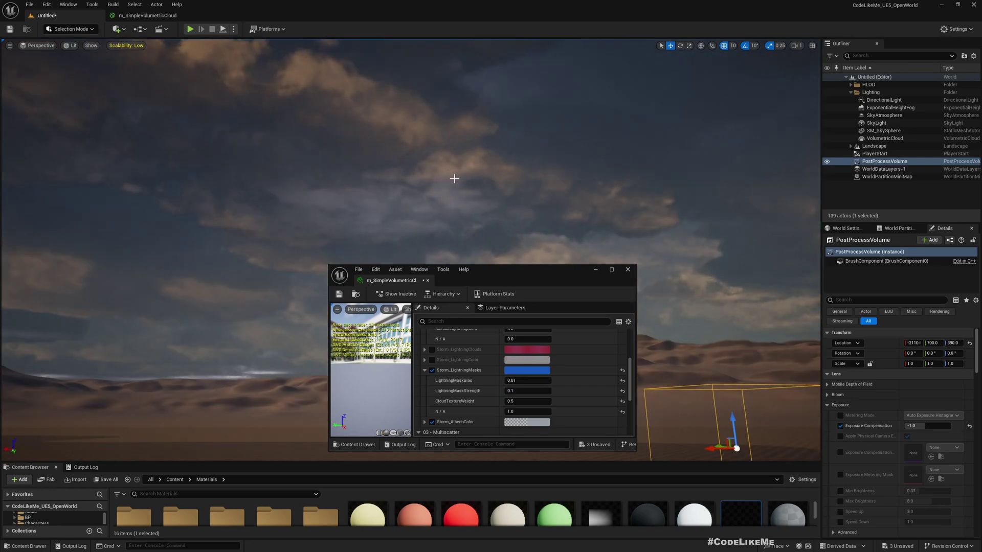
Tilt toward the dunes and set DynamicLightningAnim to 0.1.
right_click_drag(454, 178, 438, 220)
right_click_drag(358, 214, 343, 207)
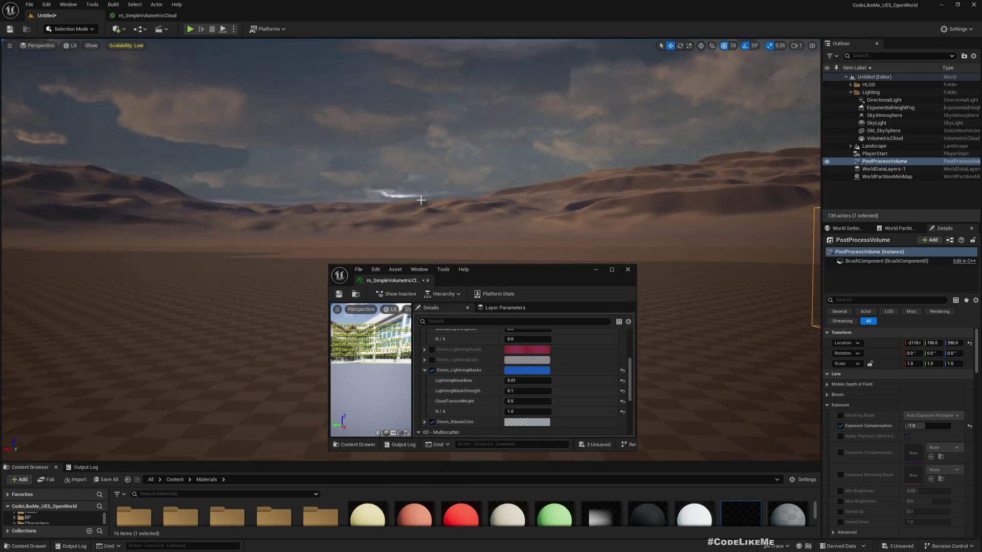
scroll(480, 373, "up", 2)
scroll(527, 350, "up", 1)
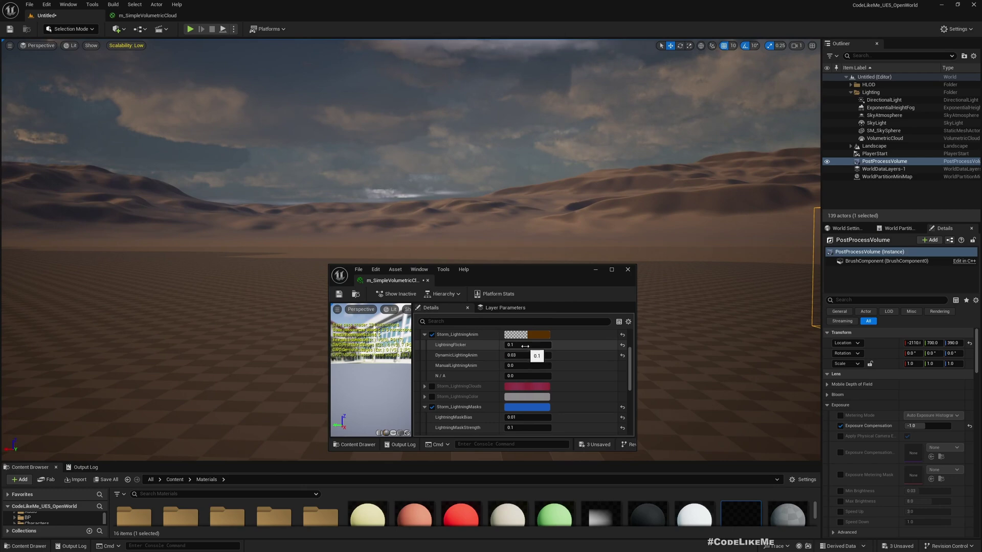
type("1")
key("Return")
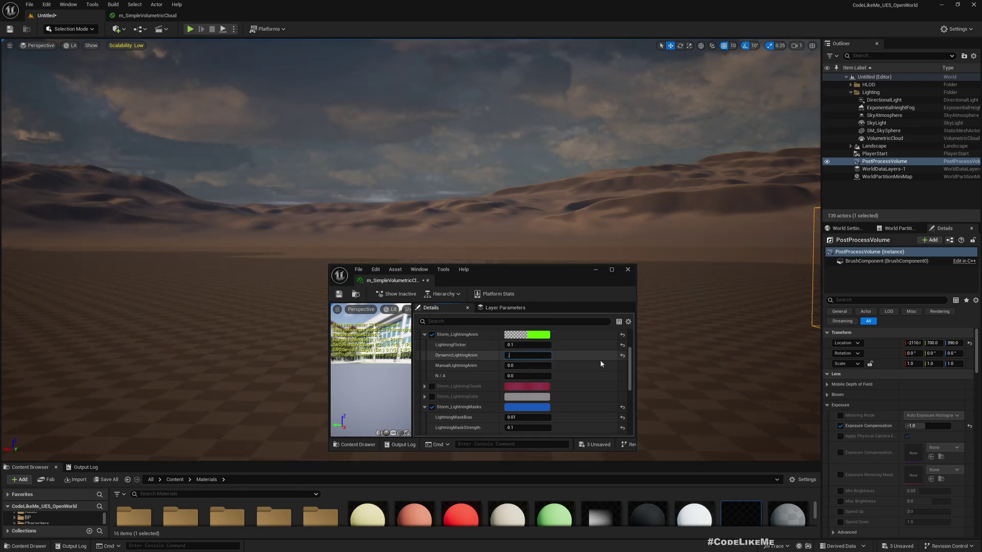
type("0.1")
key("Return")
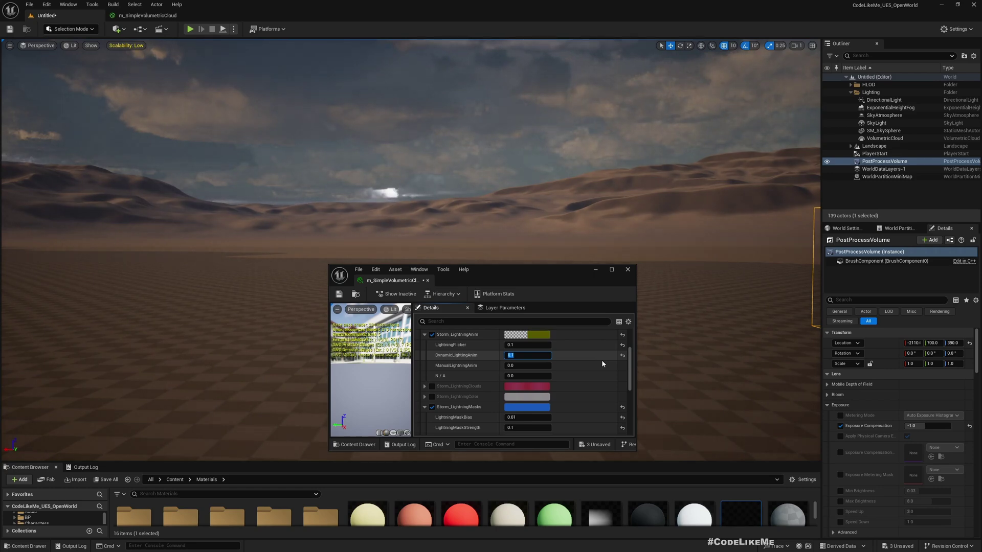
left_click(601, 361)
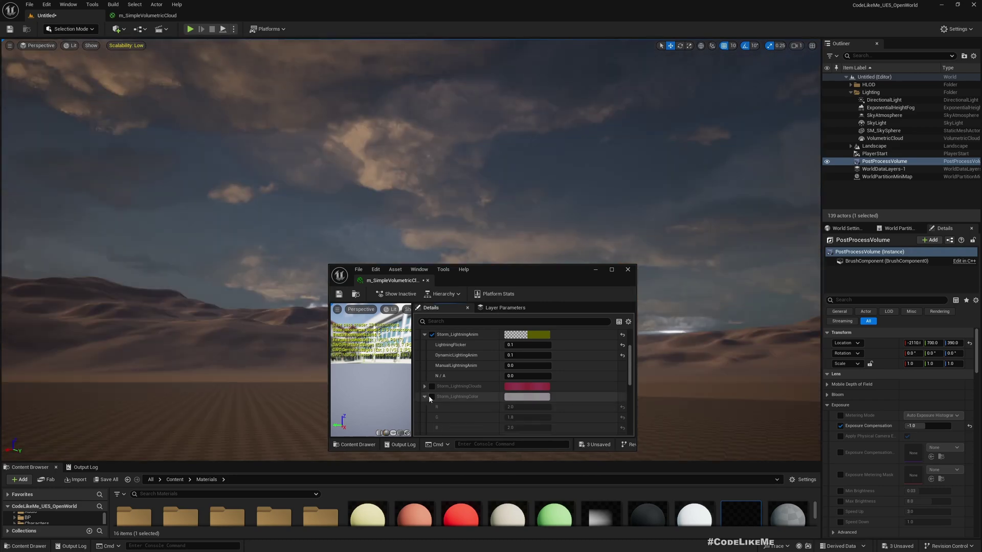
Enable Storm_LightningColor, trying orange and yellow before cancelling to keep white.
left_click(431, 396)
scroll(505, 393, "down", 2)
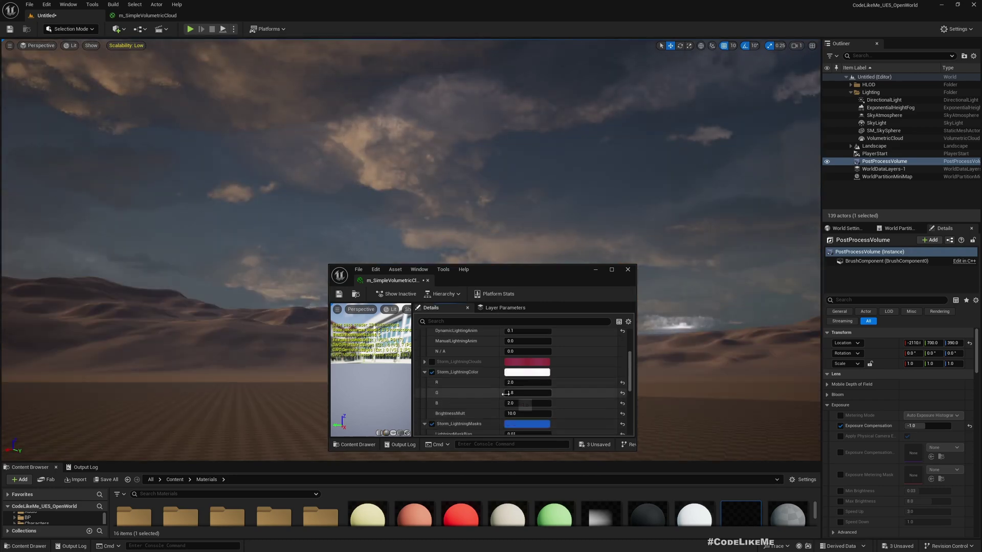
left_click(532, 374)
left_click(608, 424)
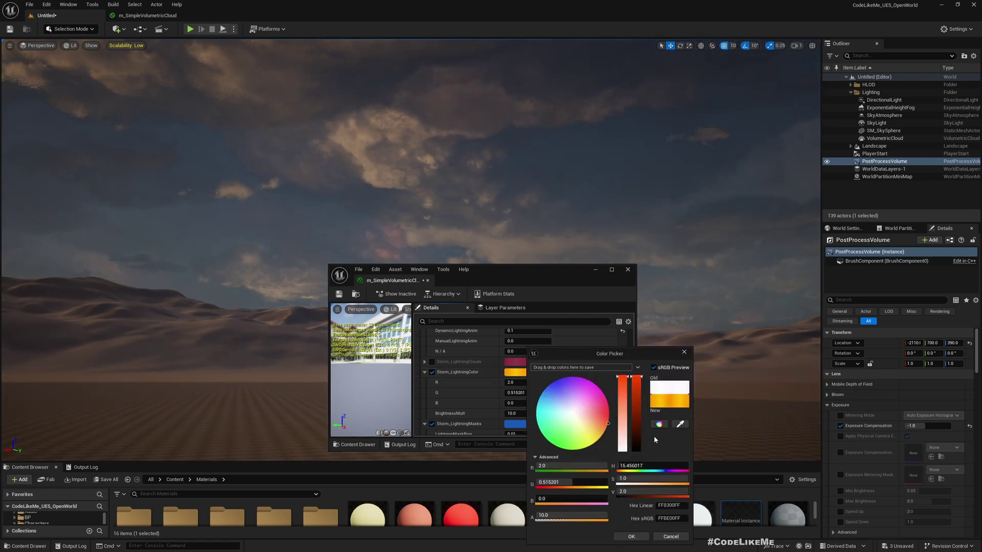
left_click(562, 419)
left_click(601, 436)
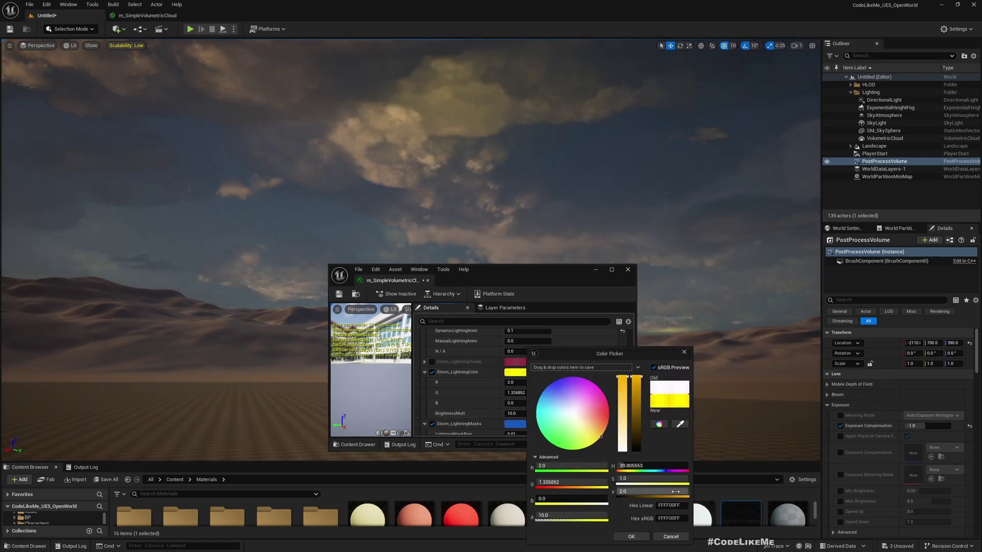
left_click(679, 539)
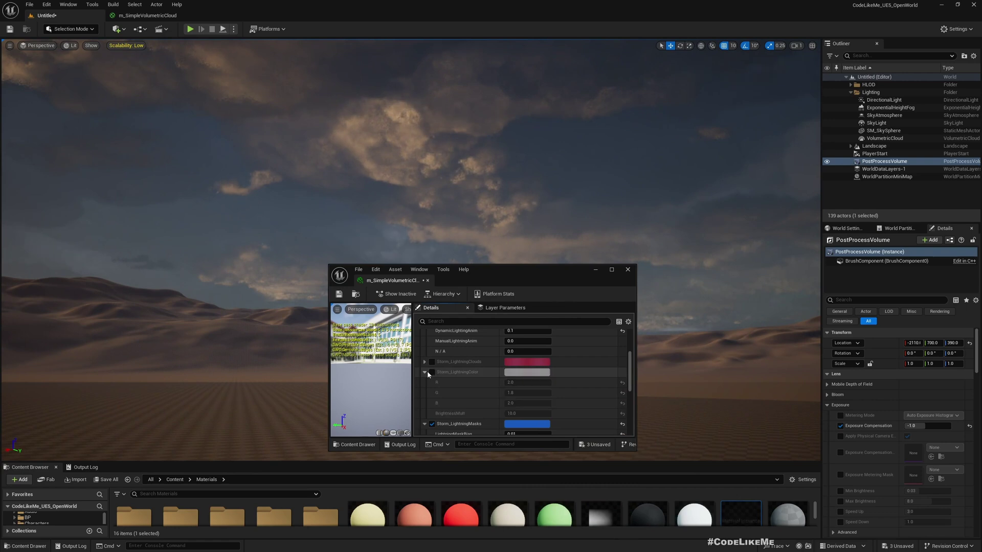
Expand and enable Storm_LightningClouds, testing SourcePower before returning it to 6.0.
left_click(424, 362)
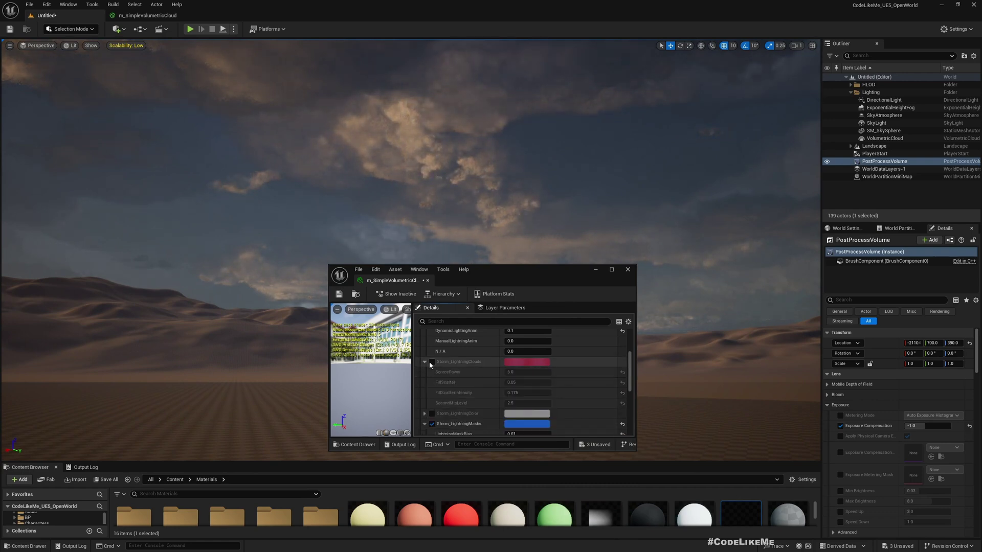
left_click(432, 362)
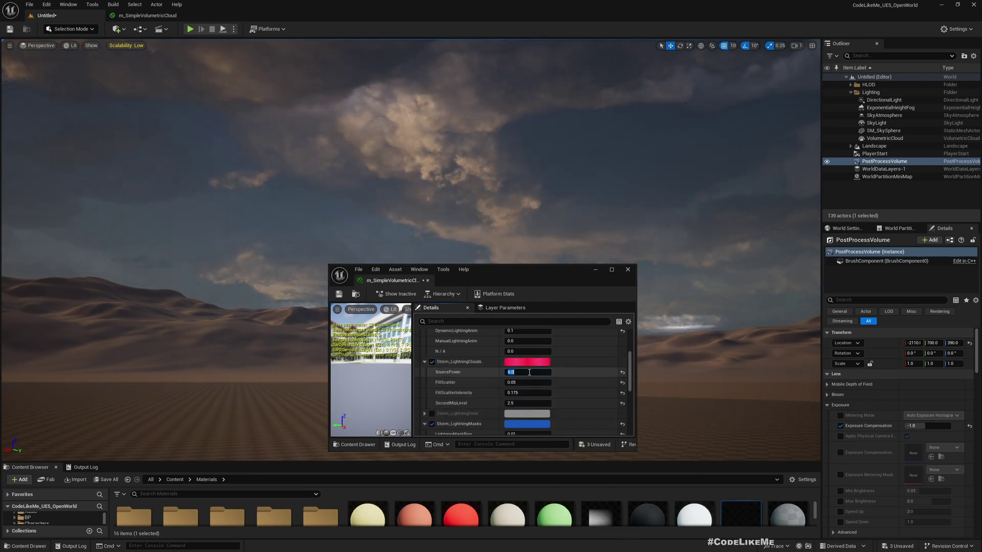
type("50")
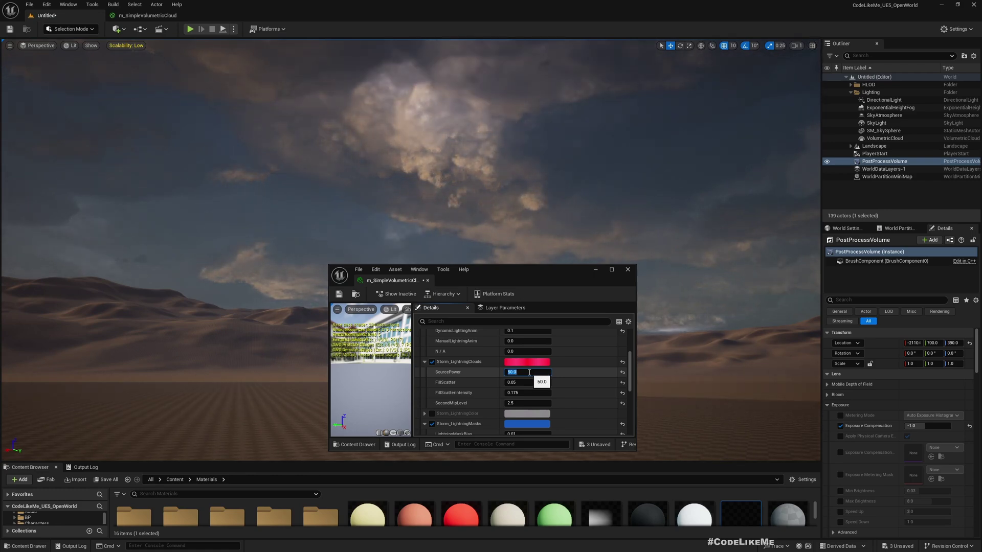
type("0.1")
key("Return")
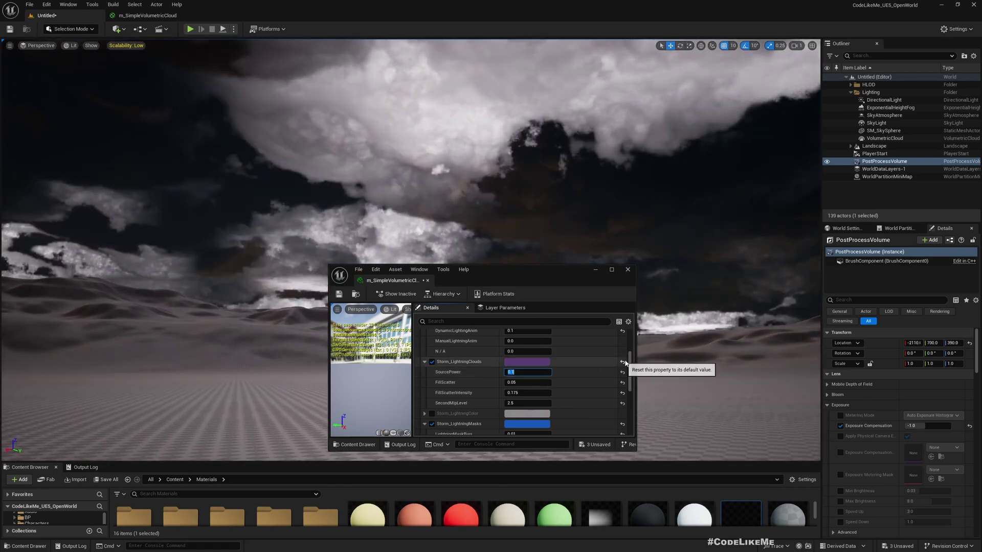
type("6")
key("Return")
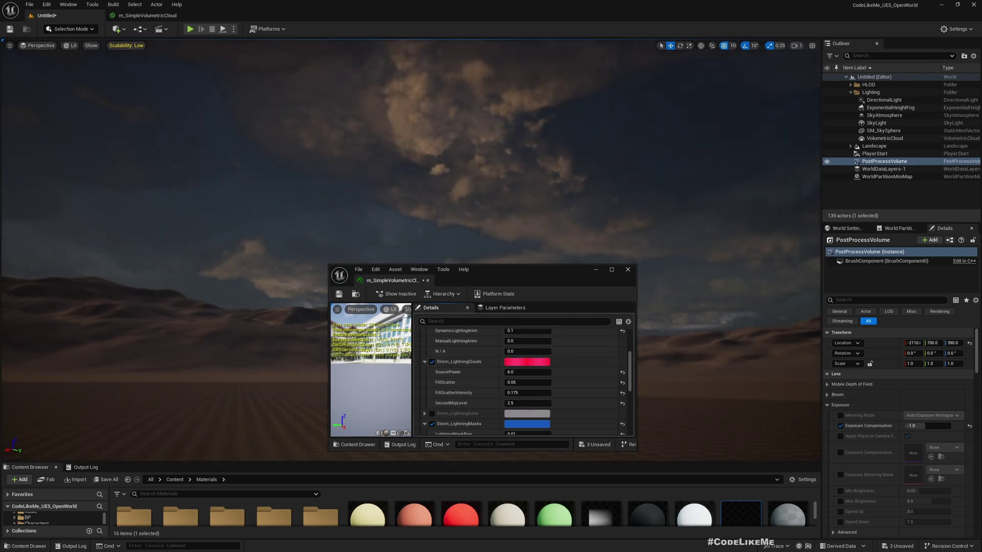
Set FillScatter to 0.001.
left_click(527, 383)
type("0.001")
key("Return")
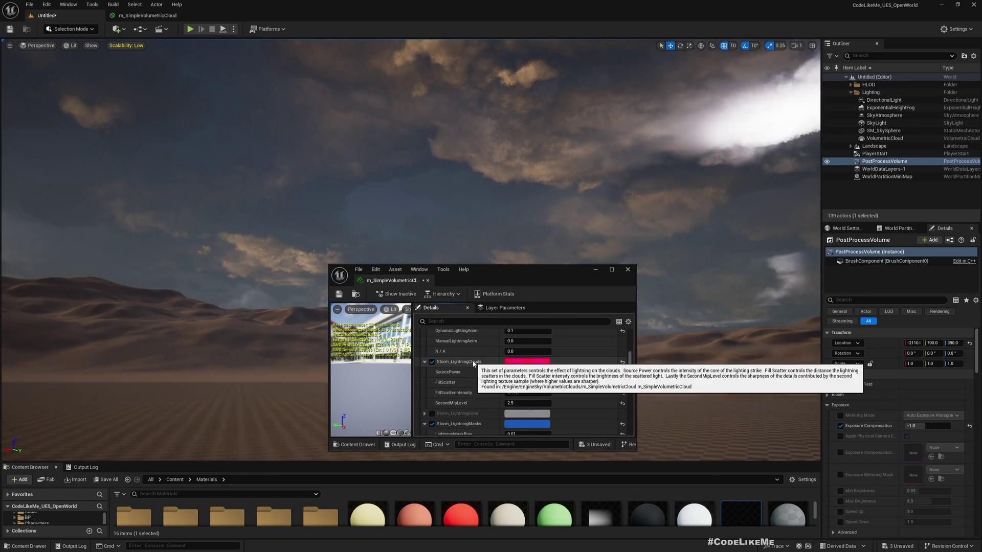
left_click(532, 383)
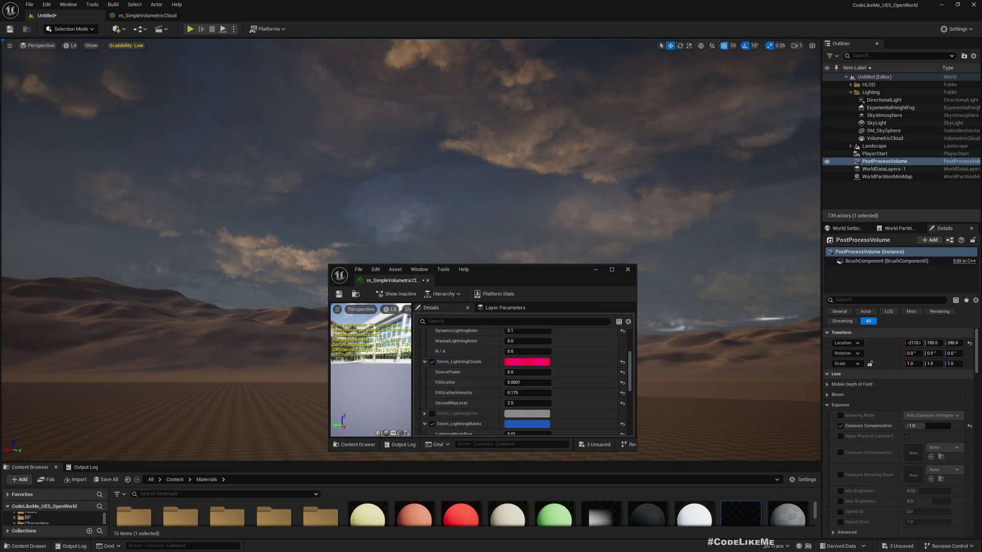
Test FillScatter at 1.0 across the sky, then return it to 0.001.
right_click_drag(562, 179, 716, 179)
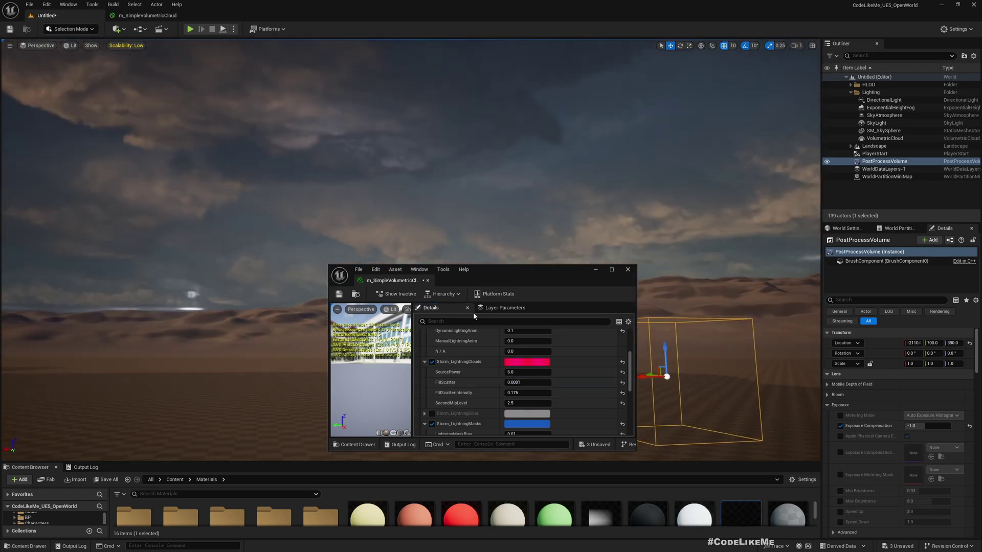
left_click(528, 382)
type("1")
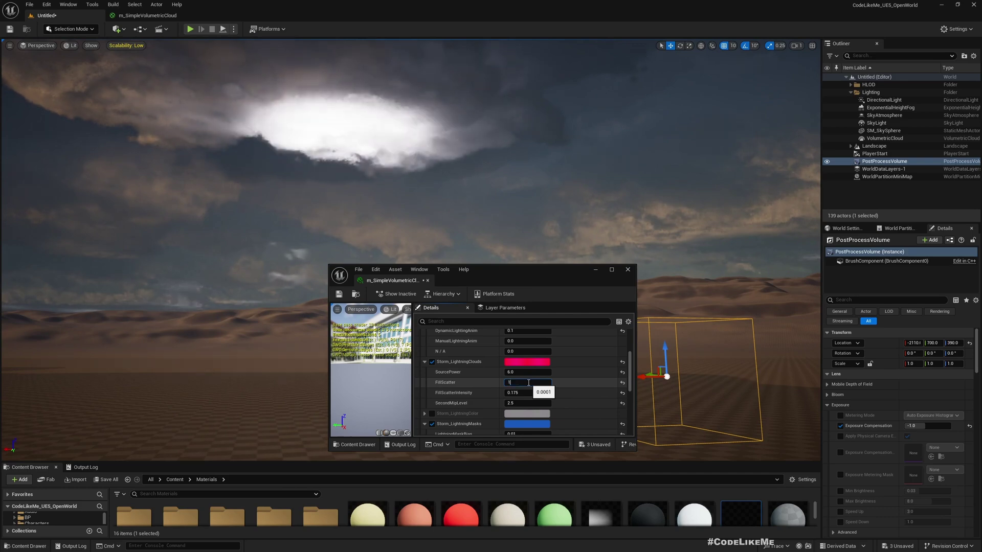
key("Return")
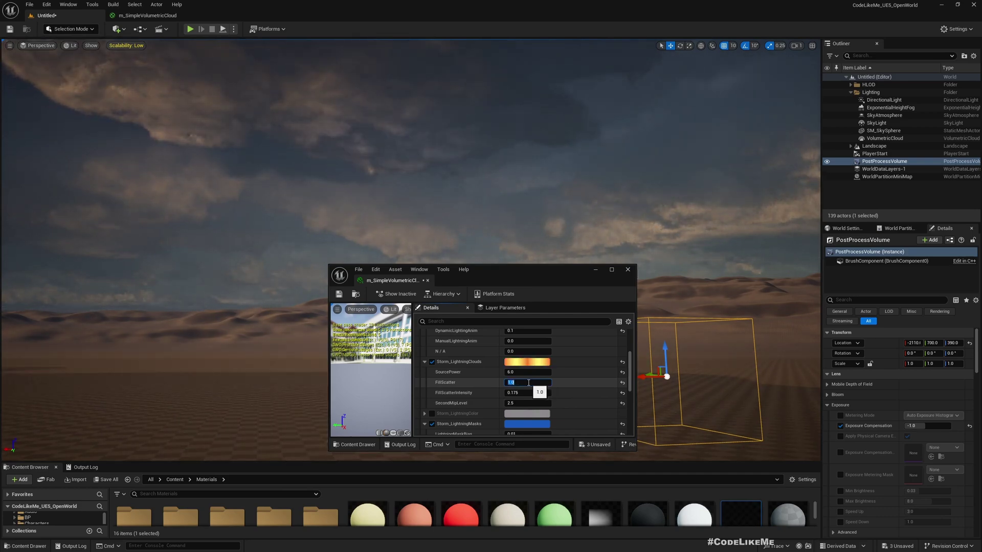
type(".001")
key("Return")
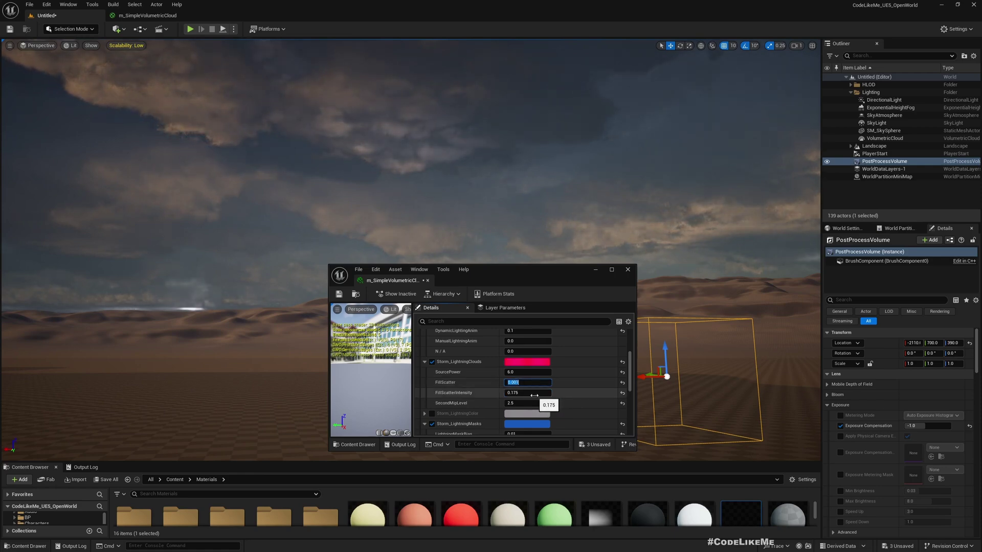
left_click(339, 169)
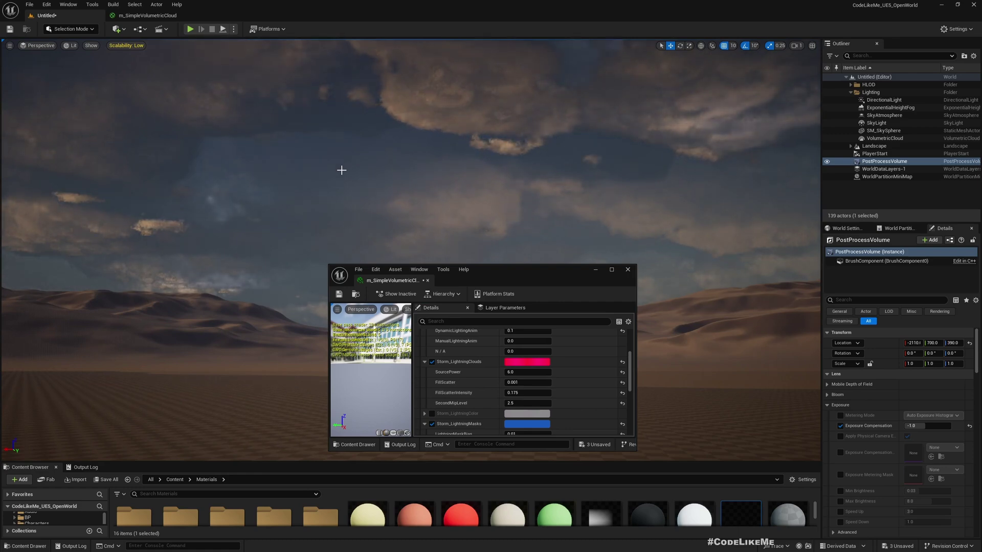
Close the cloud material instance editor and view the dark, lightning-lit storm clouds over the dunes.
right_click_drag(244, 215, 247, 197)
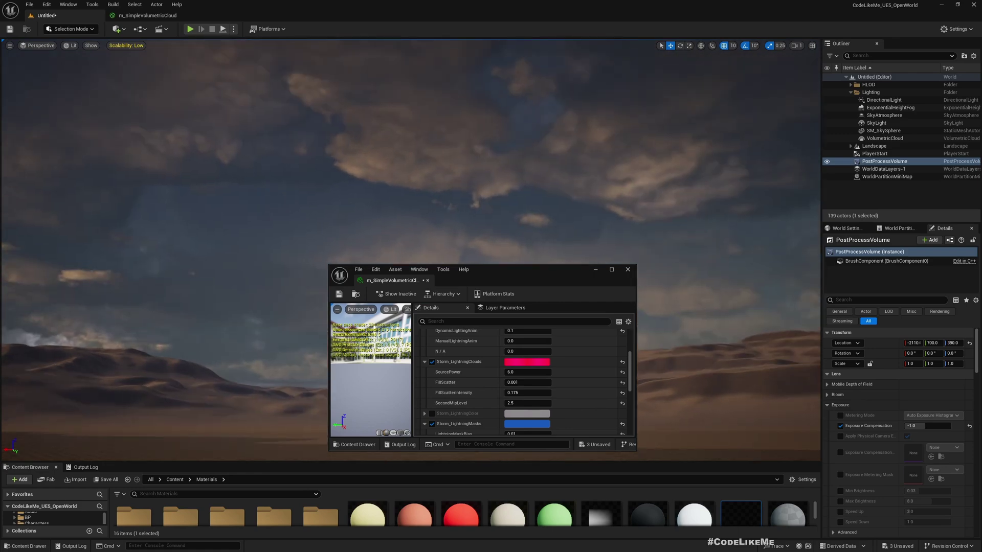
left_click(628, 270)
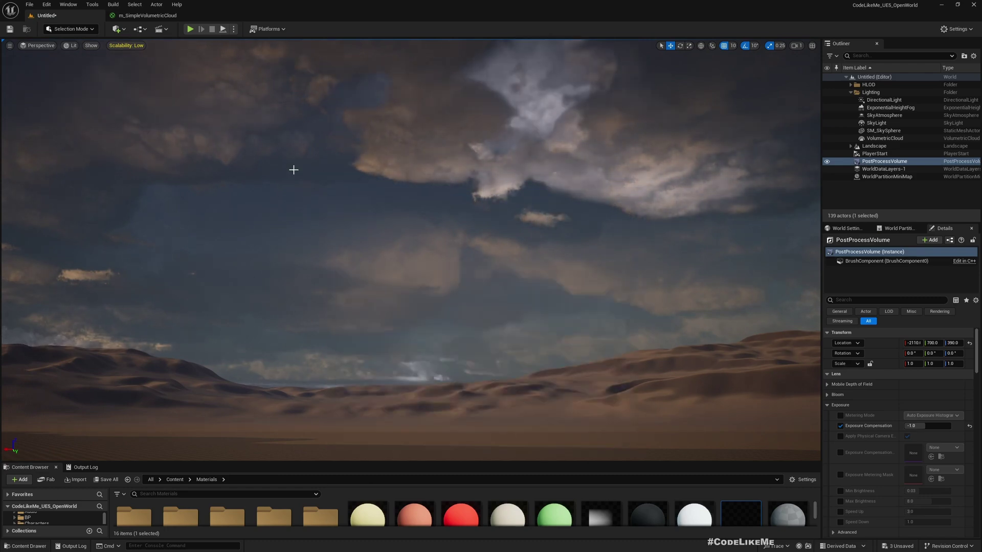
right_click_drag(293, 168, 293, 149)
mouse_move(322, 190)
right_mouse_down()
mouse_move(322, 215)
mouse_move(307, 215)
mouse_move(323, 191)
mouse_move(310, 179)
mouse_move(333, 185)
right_mouse_up()
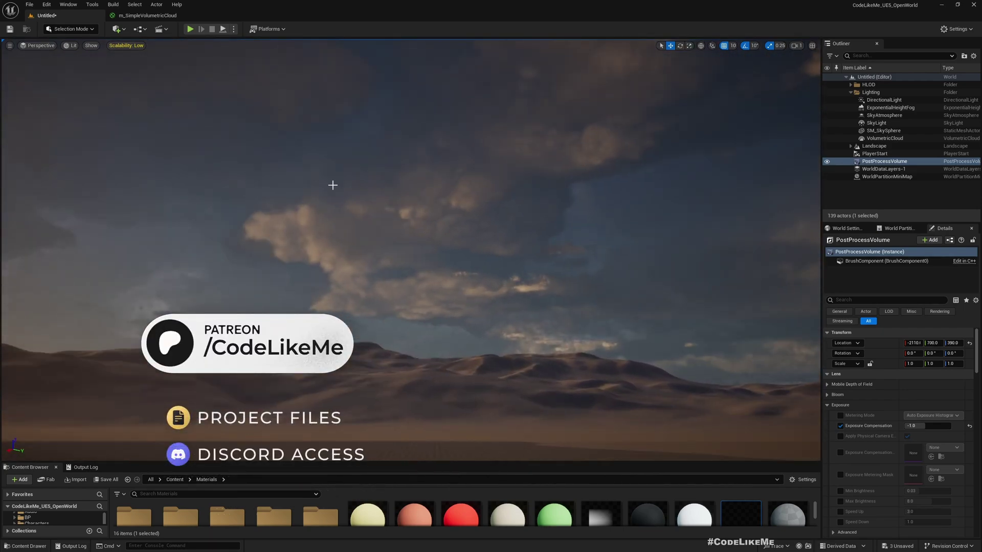